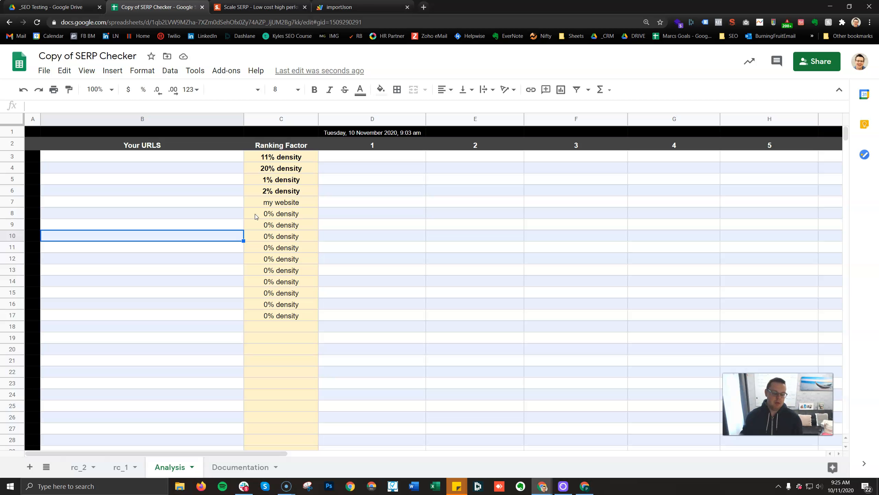
# - Read the project instructions at the end of the Documentation sheet and return to the Analysis sheet
pyautogui.click(220, 158)
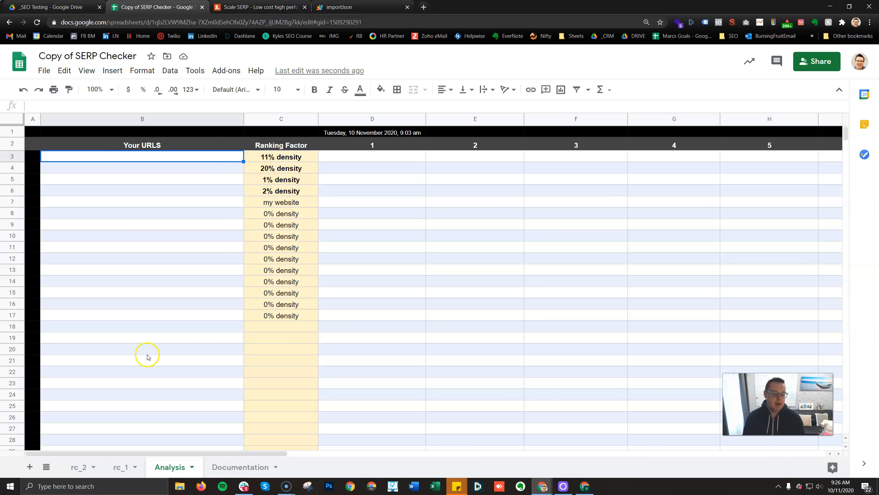
pyautogui.click(228, 468)
pyautogui.scroll(-20, 250, 324)
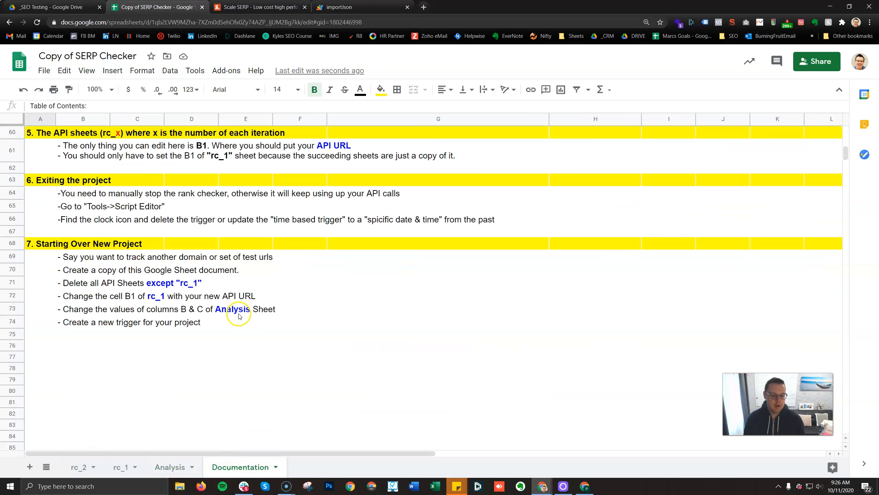
pyautogui.click(179, 468)
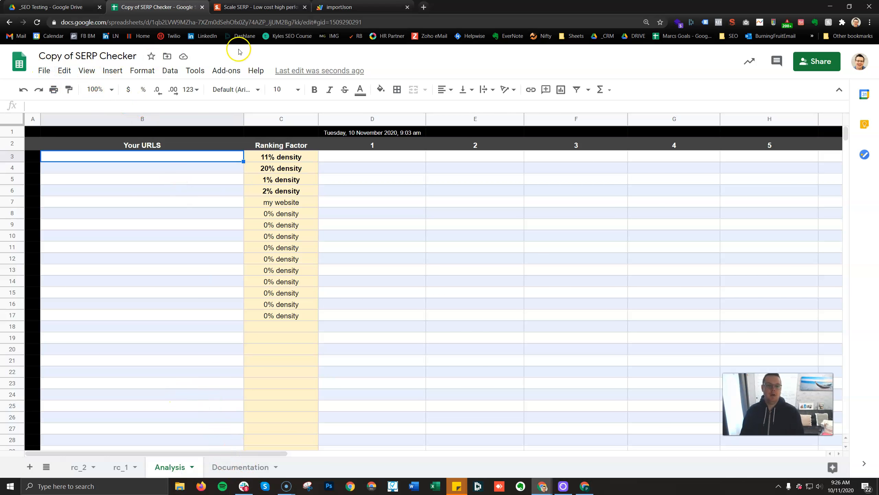
pyautogui.click(43, 73)
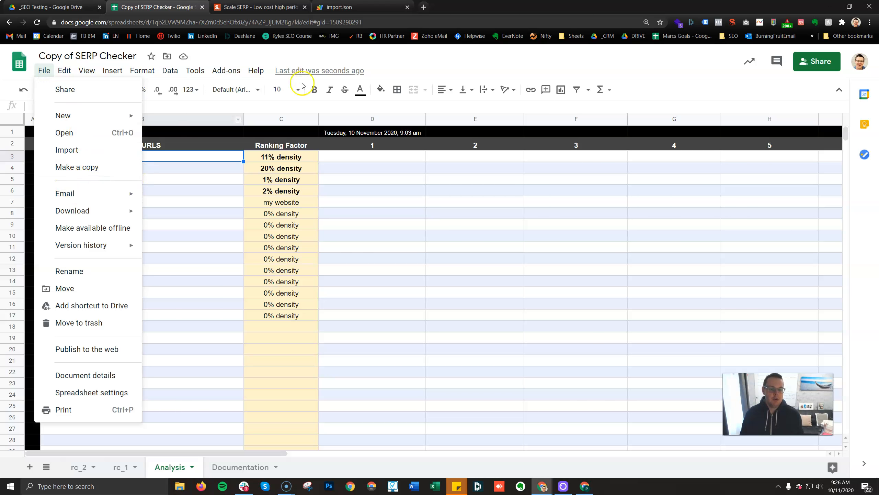
pyautogui.click(412, 60)
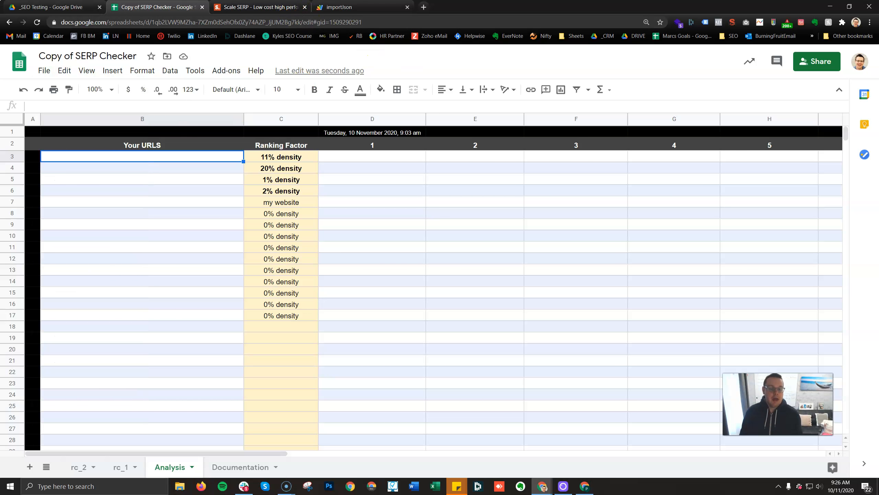
# - Switch to Scale SERP and open its API Playground with the bitcoin query
pyautogui.click(290, 9)
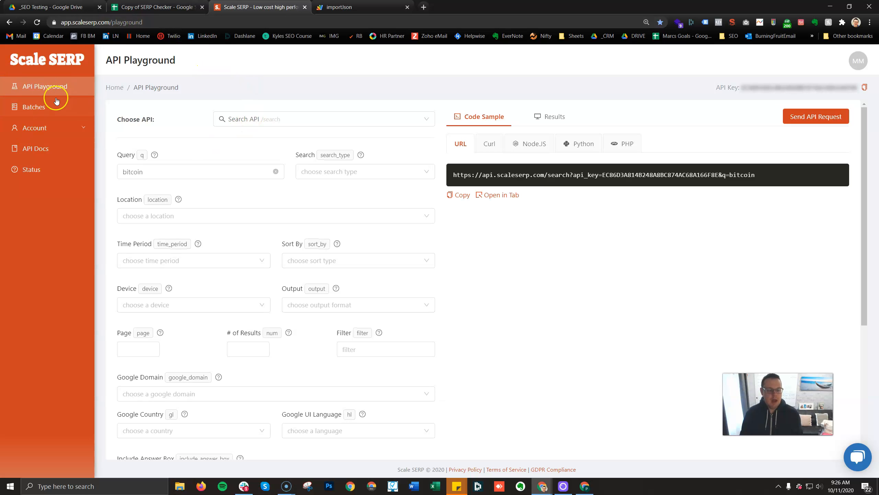
pyautogui.click(46, 88)
pyautogui.click(285, 86)
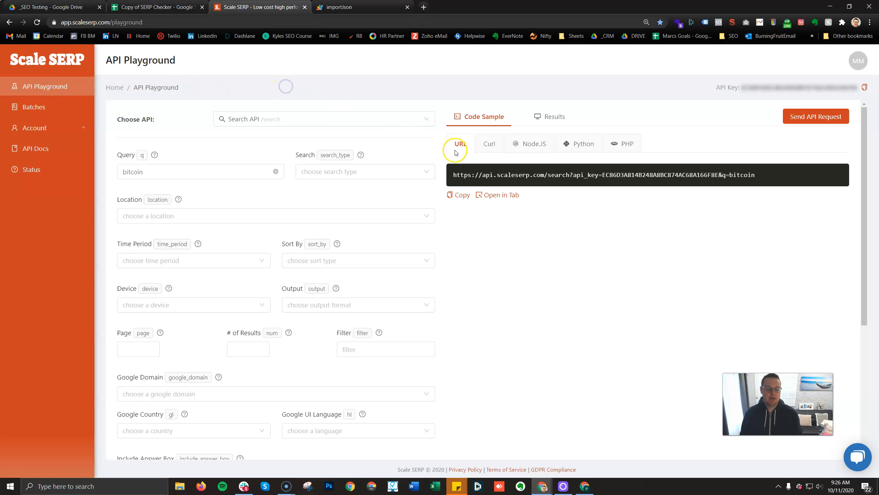
pyautogui.click(461, 194)
pyautogui.scroll(-1, 490, 255)
pyautogui.scroll(1, 490, 255)
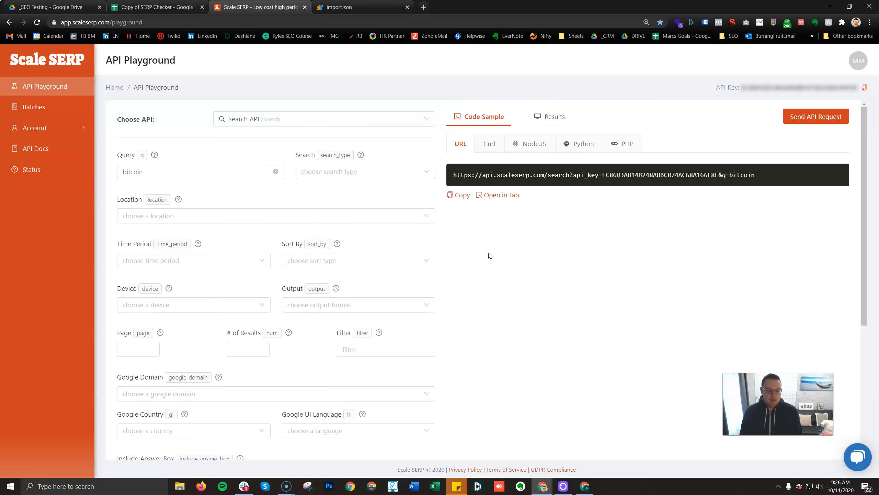
# - Capture the playground form, outline the Query, Output, Filter and # of Results fields with red rectangles, and discard the capture
pyautogui.press('Print')
pyautogui.moveTo(111, 98); pyautogui.dragTo(767, 457)
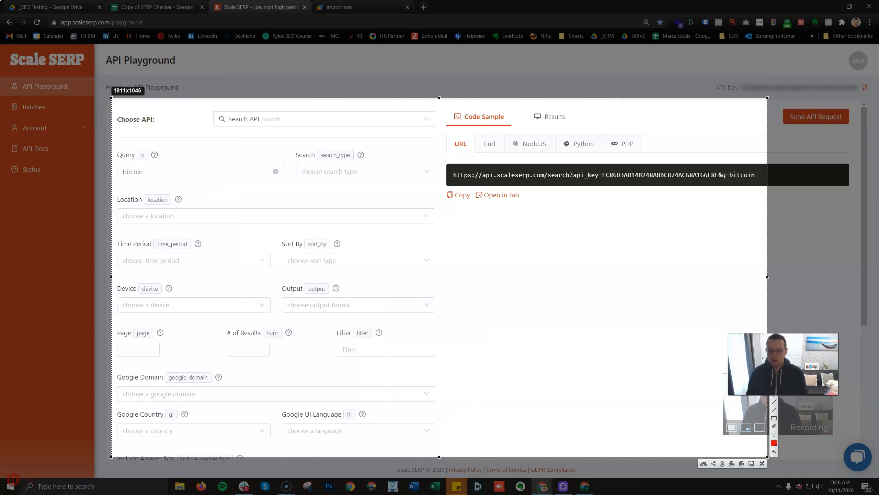
pyautogui.click(774, 435)
pyautogui.click(775, 418)
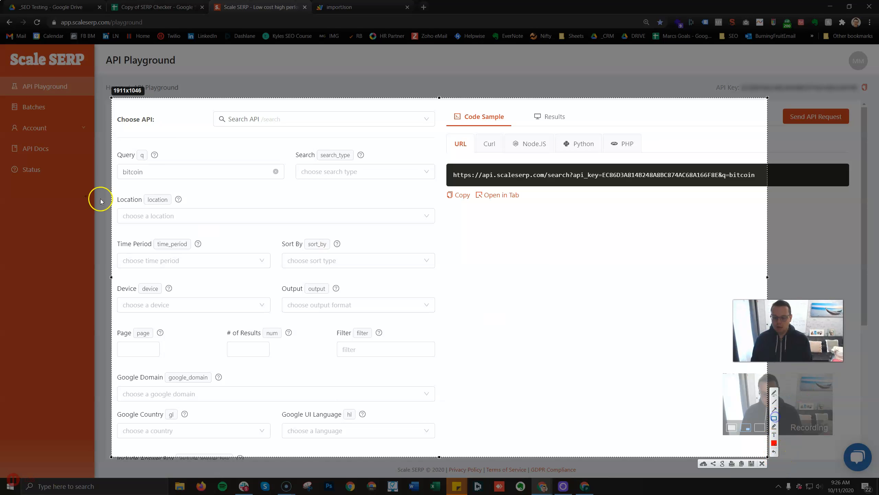
pyautogui.moveTo(116, 162); pyautogui.dragTo(287, 180)
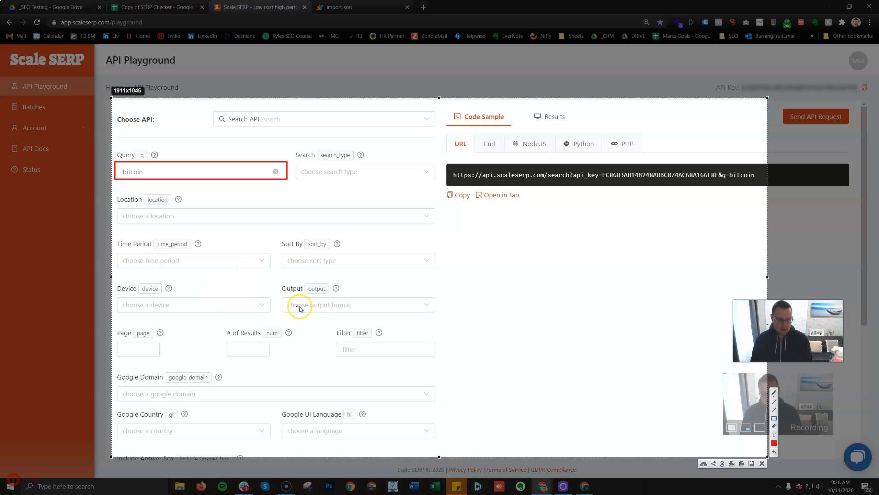
pyautogui.moveTo(275, 289); pyautogui.dragTo(453, 313)
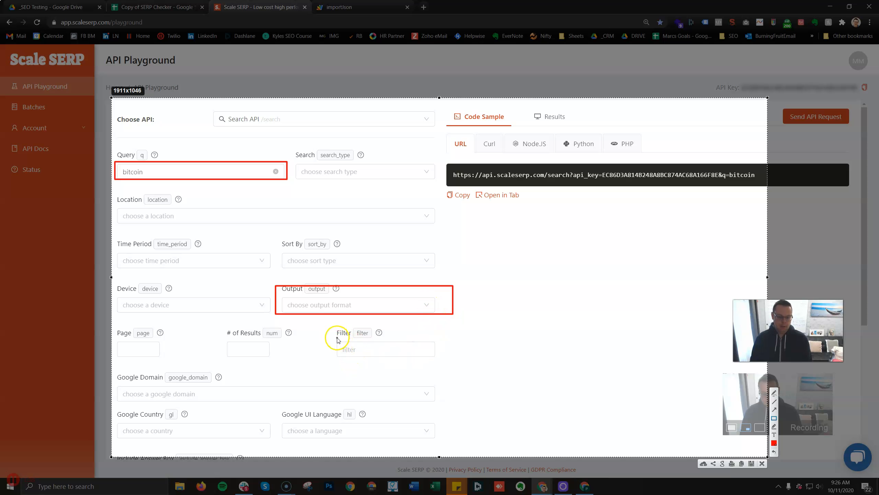
pyautogui.moveTo(329, 326); pyautogui.dragTo(444, 366)
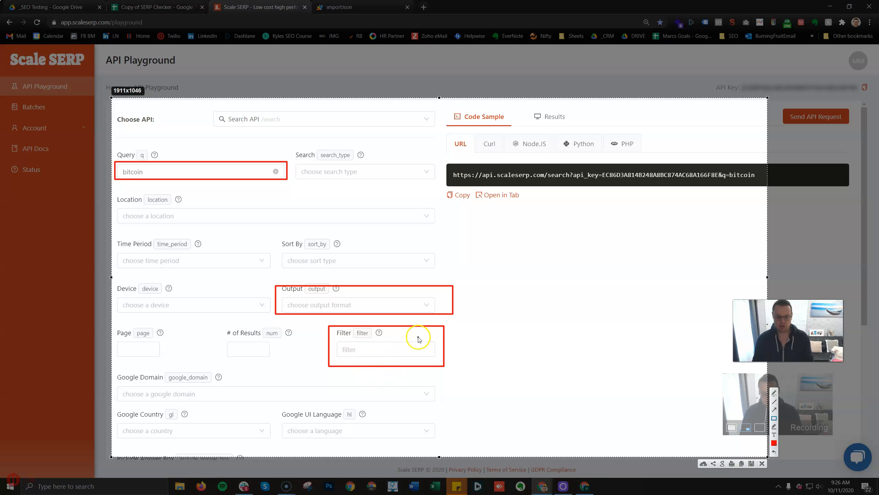
pyautogui.moveTo(217, 322)
pyautogui.mouseDown()
pyautogui.moveTo(309, 367)
pyautogui.moveTo(302, 363)
pyautogui.mouseUp()
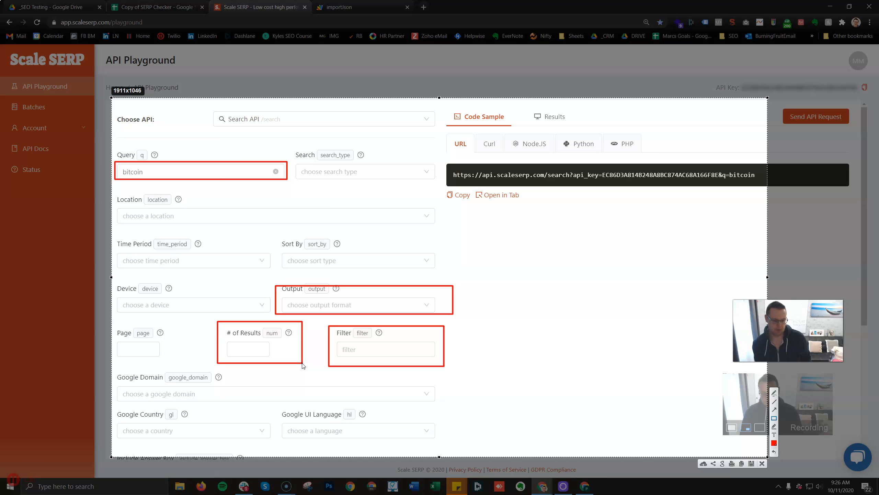
pyautogui.click(758, 463)
# - Set the number of results to 10 and the filter to 0 for the bitcoin search request
pyautogui.click(252, 349)
pyautogui.write('1')
pyautogui.press('BackSpace')
pyautogui.click(363, 345)
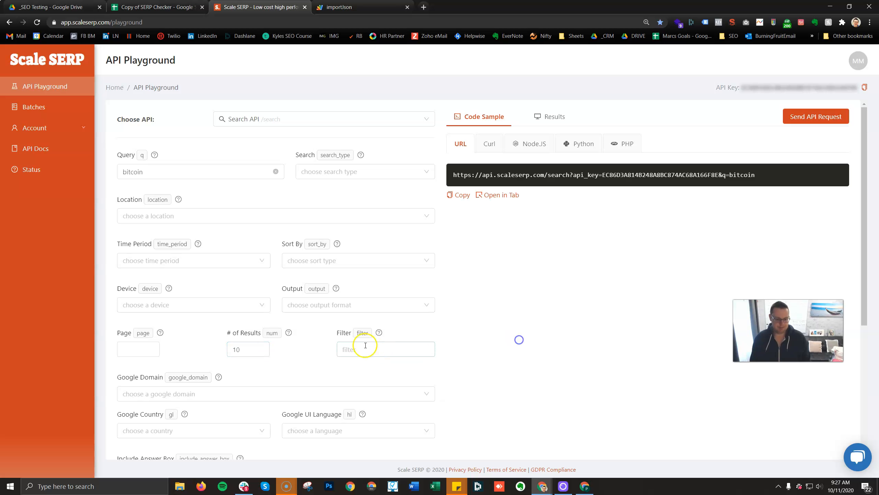
pyautogui.write('0')
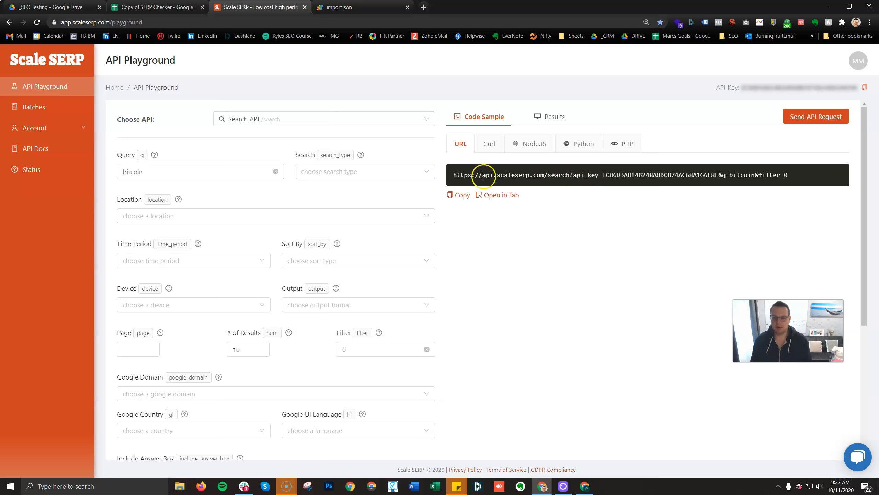
# - Copy the generated API request URL for the bitcoin search to the clipboard
pyautogui.doubleClick(786, 175)
pyautogui.tripleClick(785, 175)
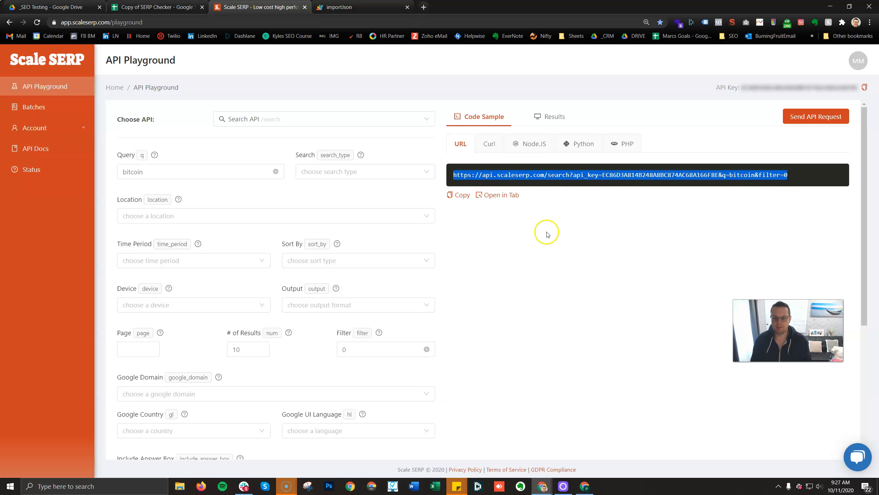
pyautogui.click(460, 195)
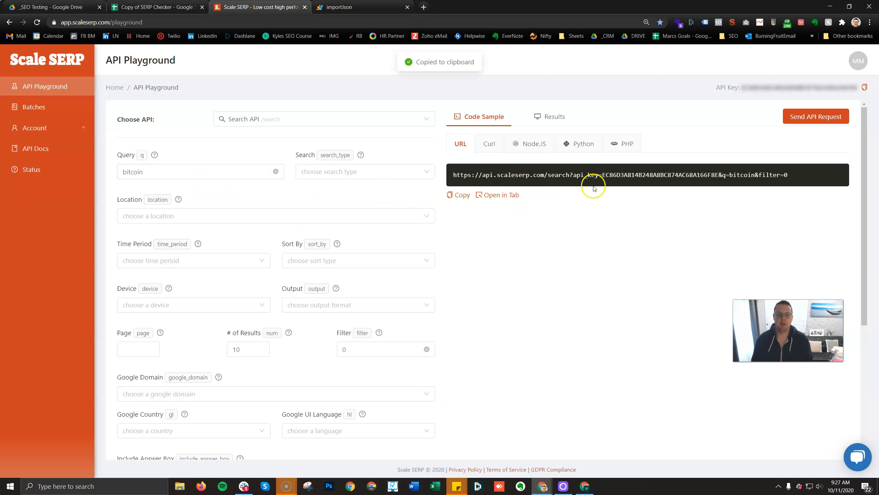
pyautogui.click(461, 195)
# - Return to the SERP Checker spreadsheet and delete the rc_2 sheet
pyautogui.hotkey('ctrl', 'shift', 'Tab')
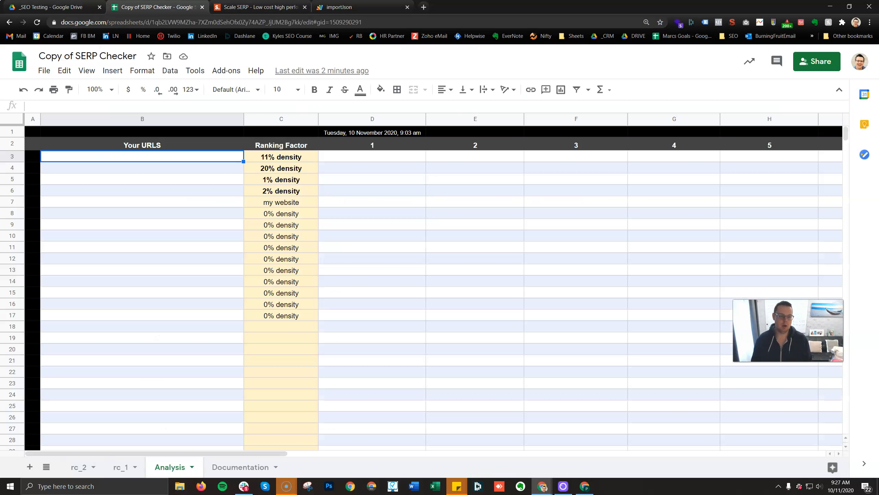
pyautogui.click(125, 466)
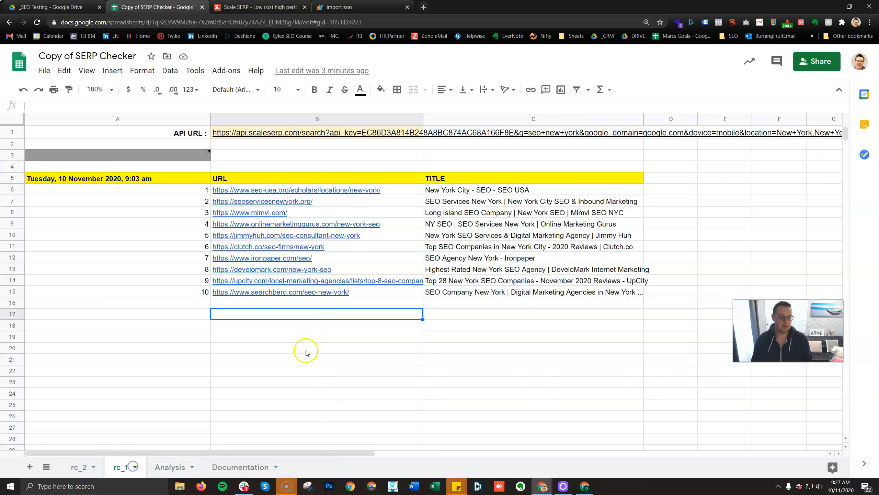
pyautogui.click(79, 467)
pyautogui.rightClick(79, 467)
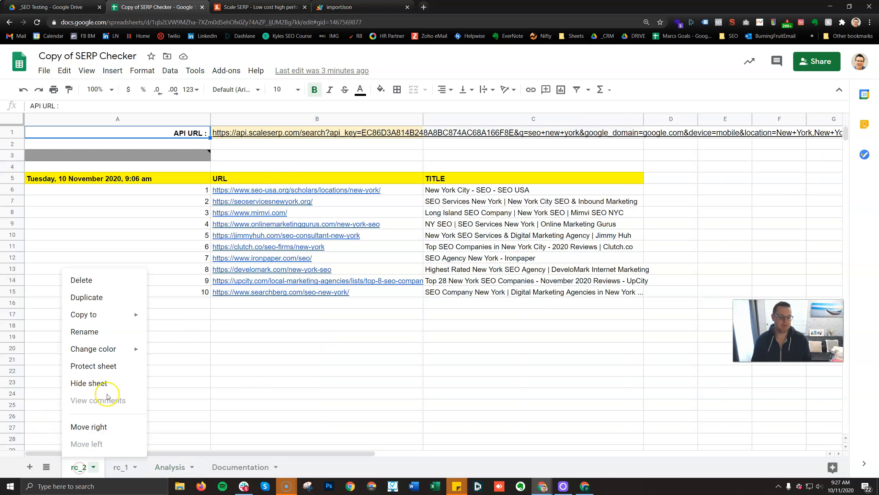
pyautogui.click(112, 280)
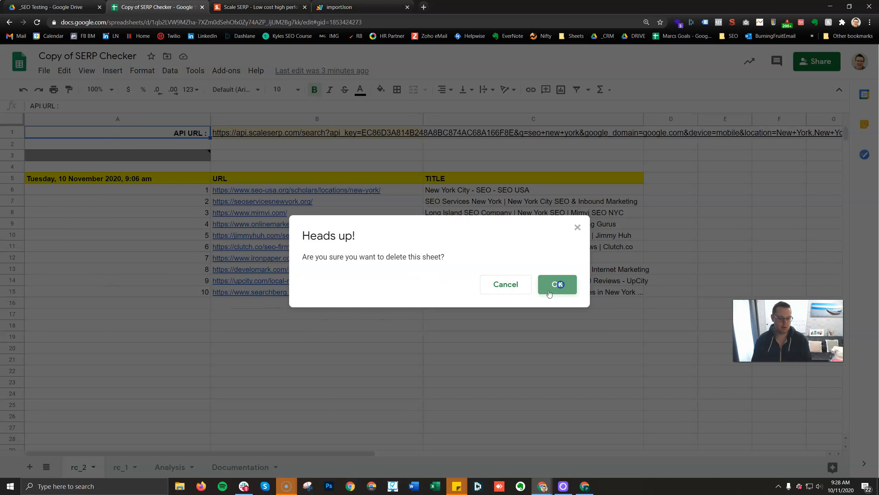
pyautogui.click(557, 284)
# - Paste the copied API URL, including its API key, into cell B1 of the rc_1 sheet
pyautogui.click(372, 133)
pyautogui.hotkey('ctrl', 'v')
pyautogui.click(446, 299)
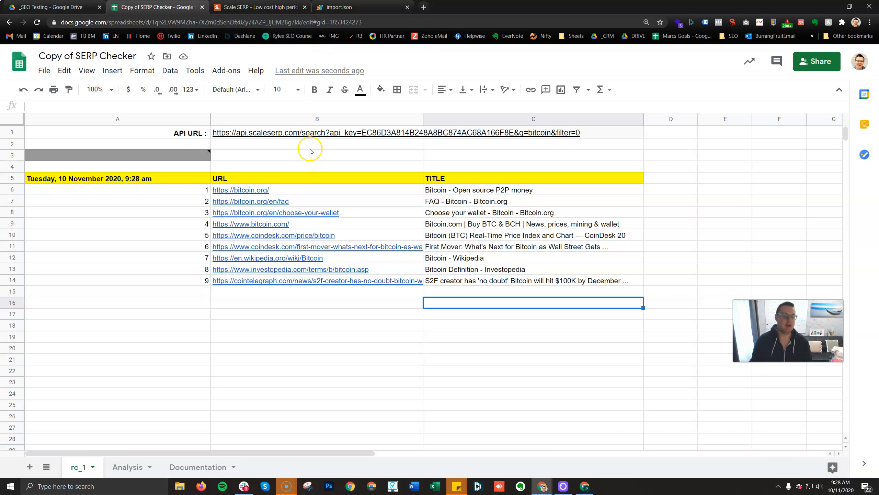
# - Copy the bitcoin search result URLs in B6:B14 of the rc_1 sheet
pyautogui.moveTo(196, 190); pyautogui.dragTo(506, 287)
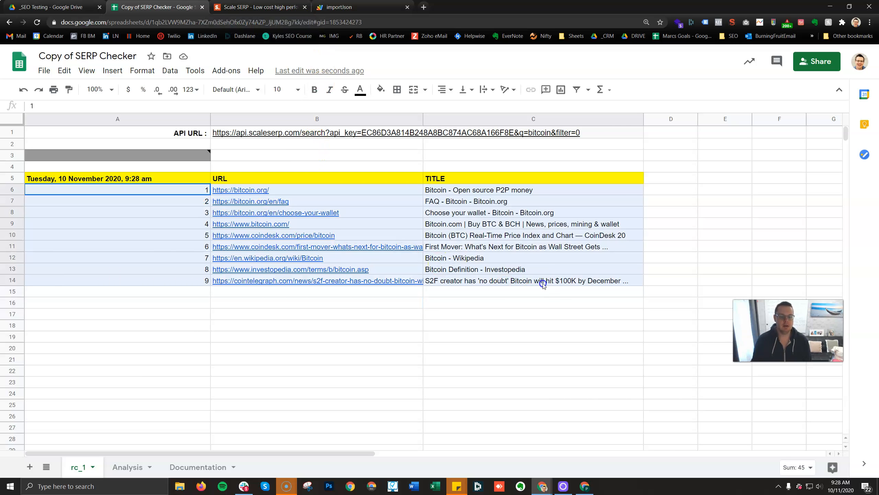
pyautogui.click(533, 328)
pyautogui.moveTo(334, 190); pyautogui.dragTo(334, 279)
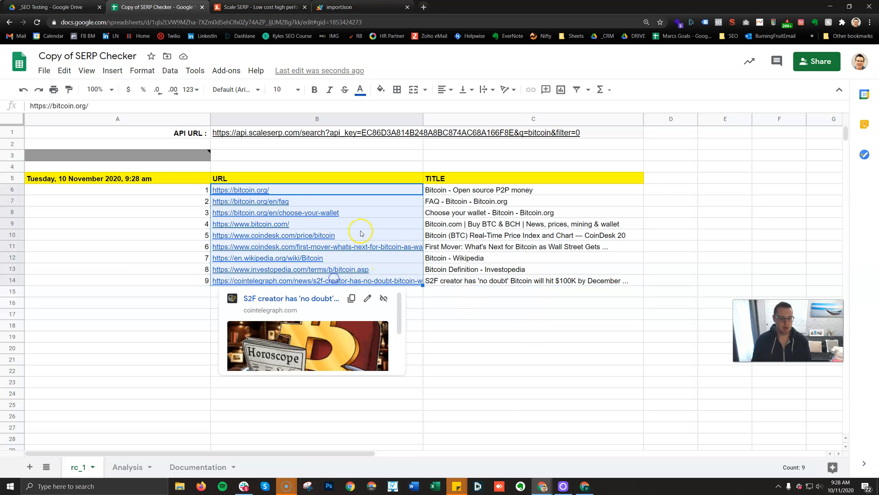
pyautogui.rightClick(357, 211)
pyautogui.click(404, 109)
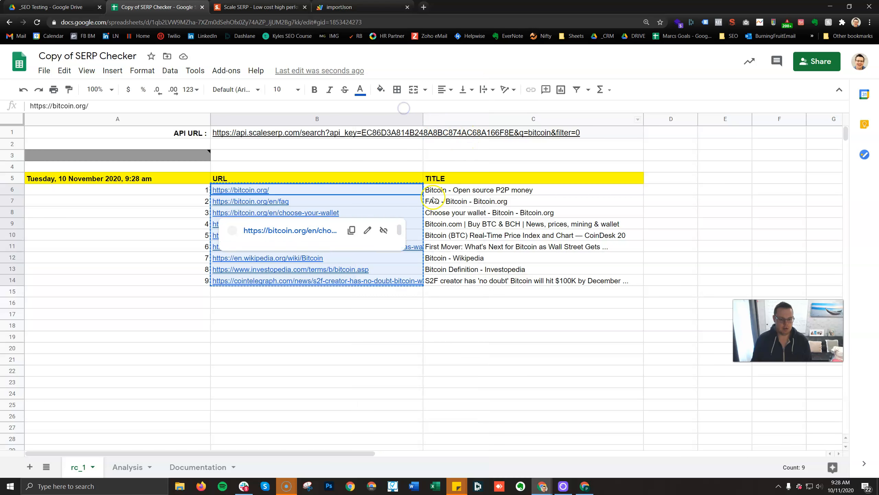
# - Paste the copied URLs into the Your URLS column of the Analysis sheet, starting at B3, and check their rankings
pyautogui.click(140, 467)
pyautogui.click(137, 249)
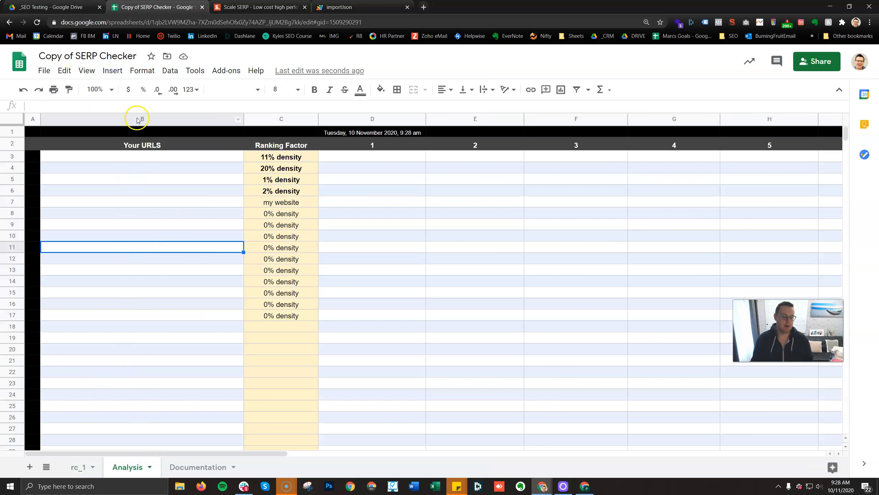
pyautogui.click(164, 156)
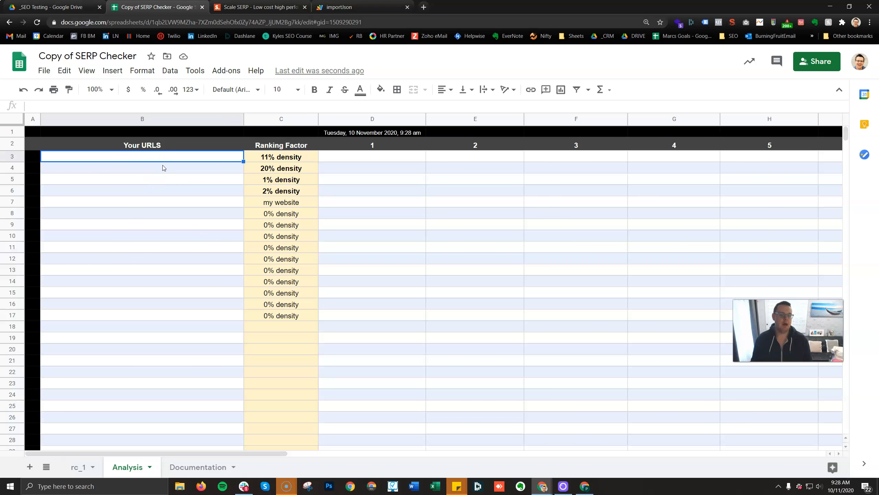
pyautogui.hotkey('ctrl', 'v')
pyautogui.moveTo(377, 157); pyautogui.dragTo(386, 246)
pyautogui.click(419, 284)
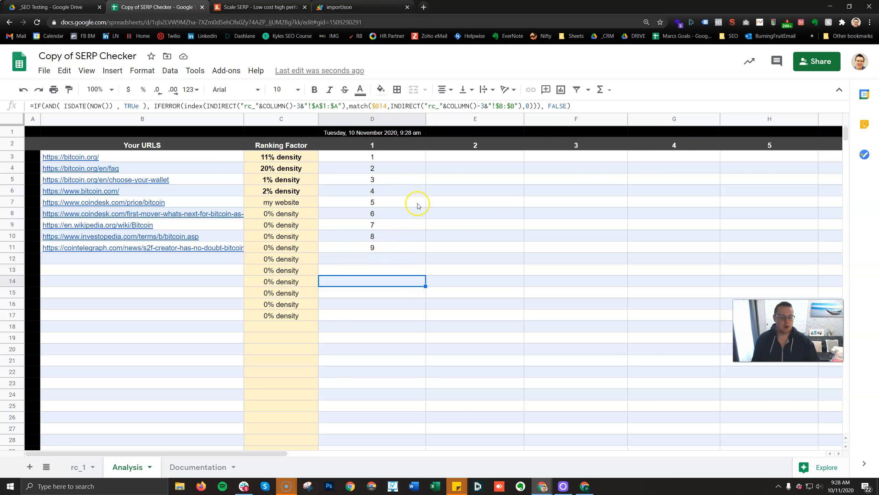
# - Open the spreadsheet's importJson script project and go to its project triggers
pyautogui.click(194, 71)
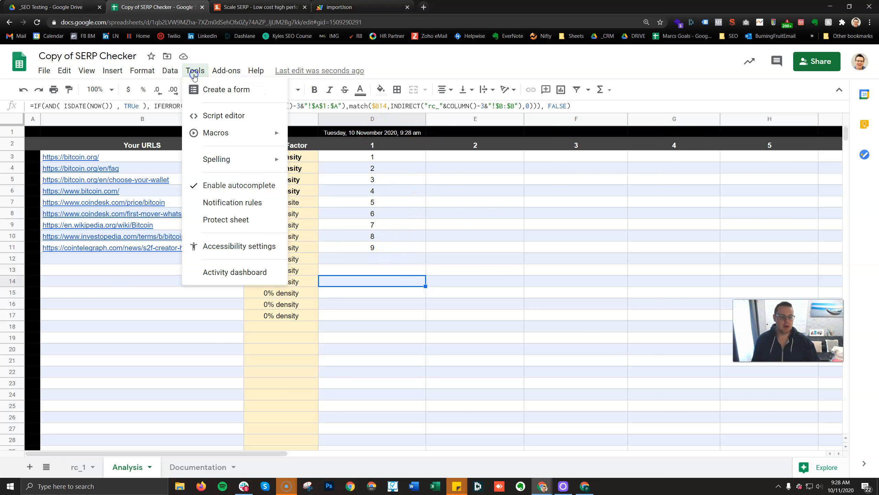
pyautogui.click(230, 121)
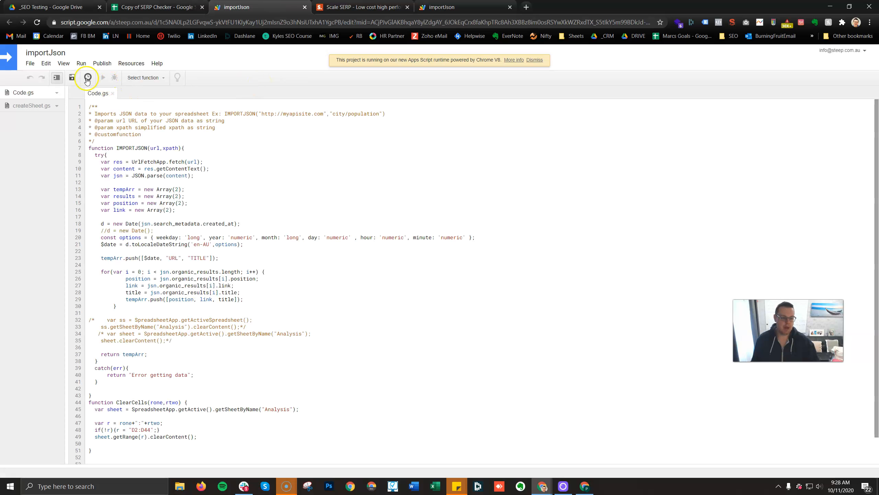
pyautogui.click(87, 80)
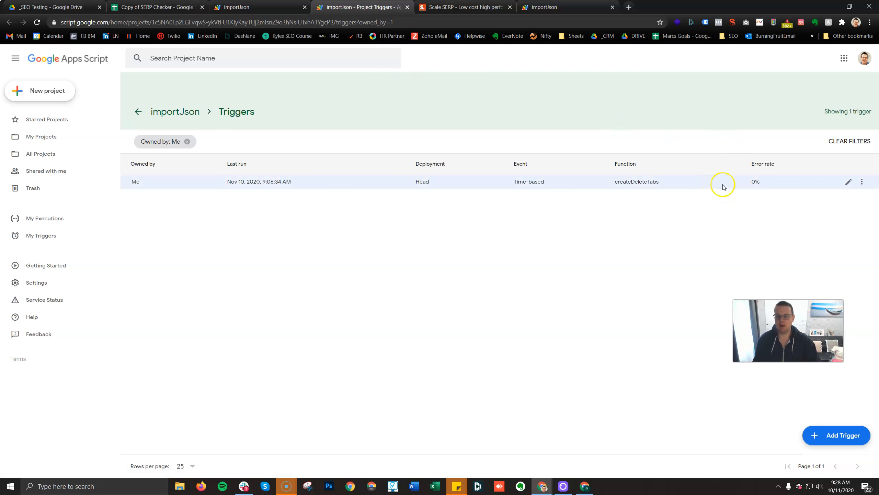
# - Open the createDeleteTabs trigger for editing, review the available functions and event sources, and choose Time-driven as the event source
pyautogui.click(849, 181)
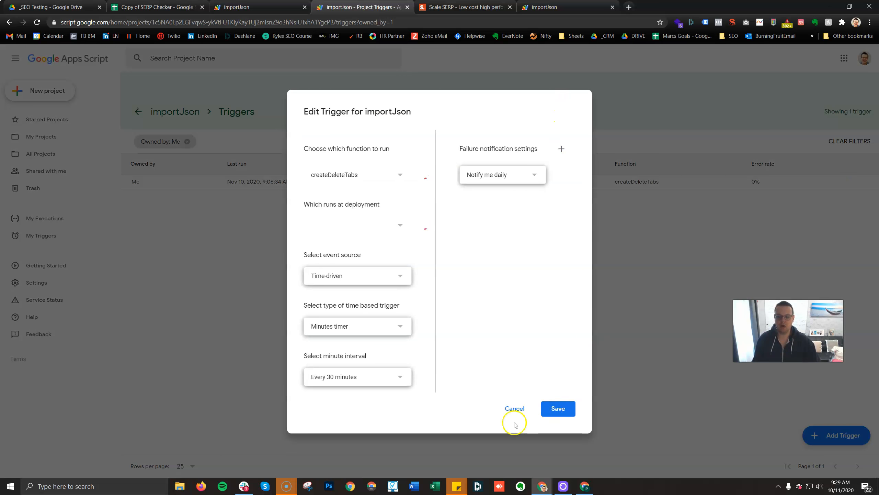
pyautogui.click(515, 409)
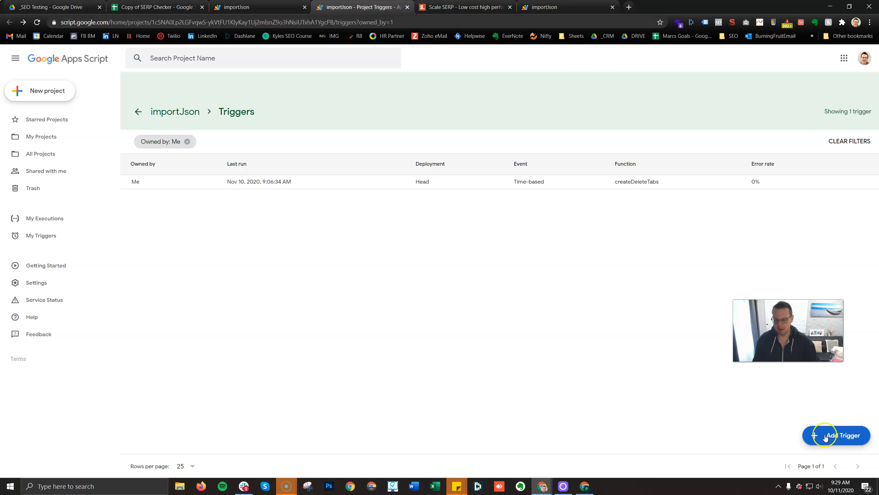
pyautogui.click(849, 182)
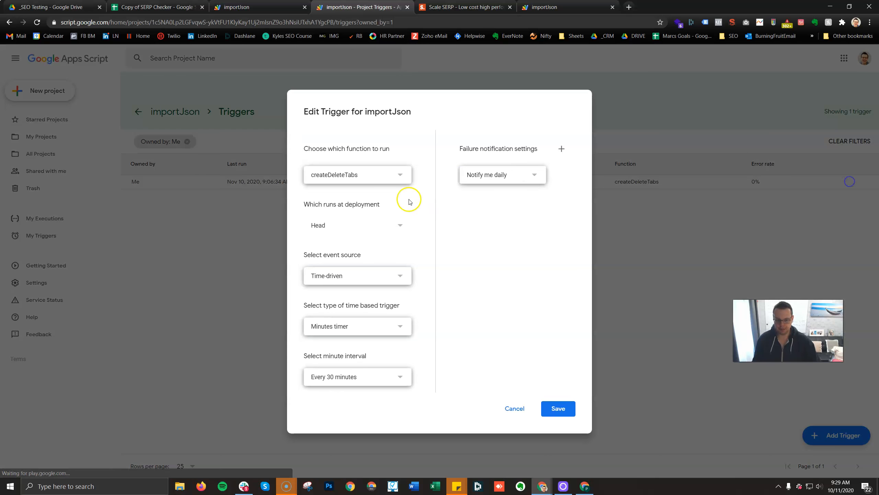
pyautogui.click(367, 173)
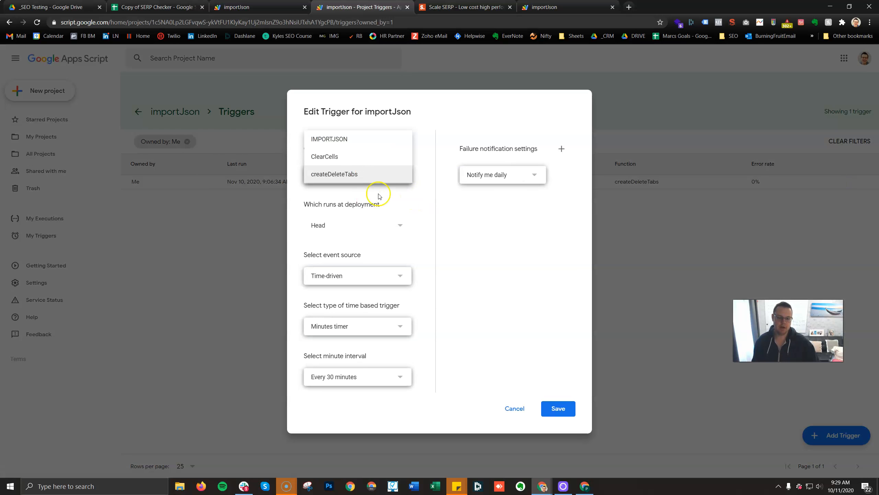
pyautogui.click(403, 196)
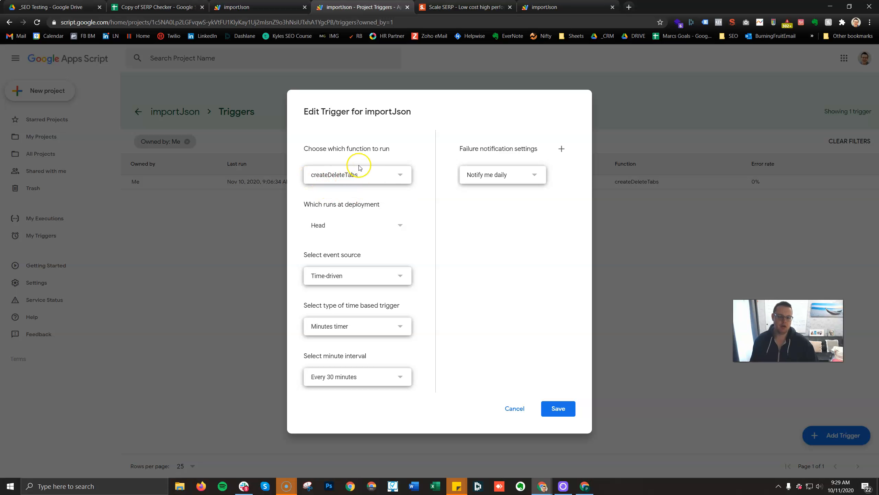
pyautogui.moveTo(308, 148); pyautogui.dragTo(405, 148)
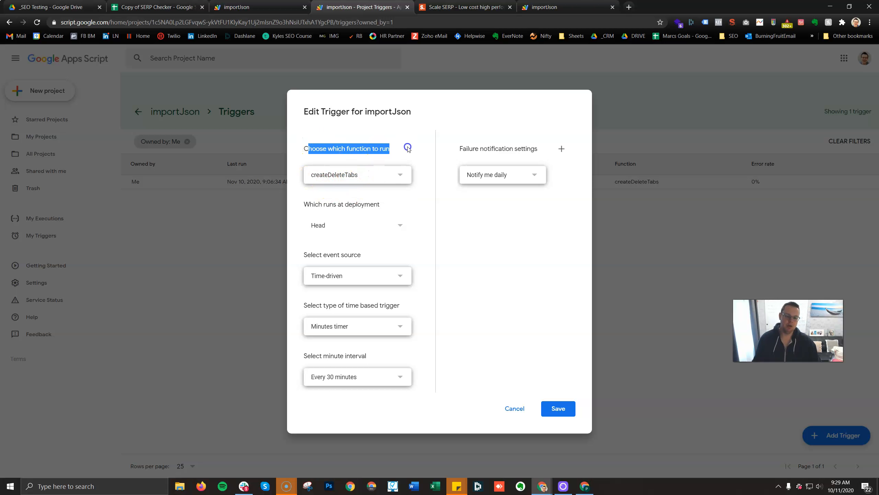
pyautogui.click(408, 149)
pyautogui.click(376, 278)
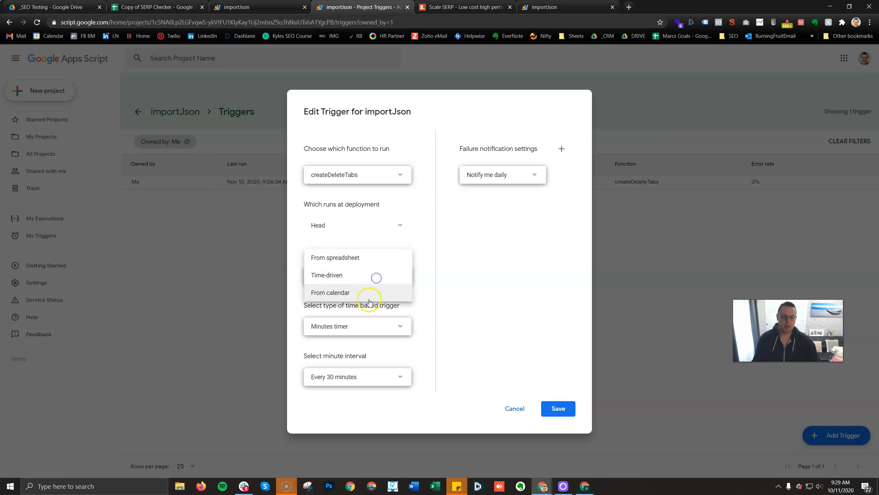
pyautogui.click(359, 277)
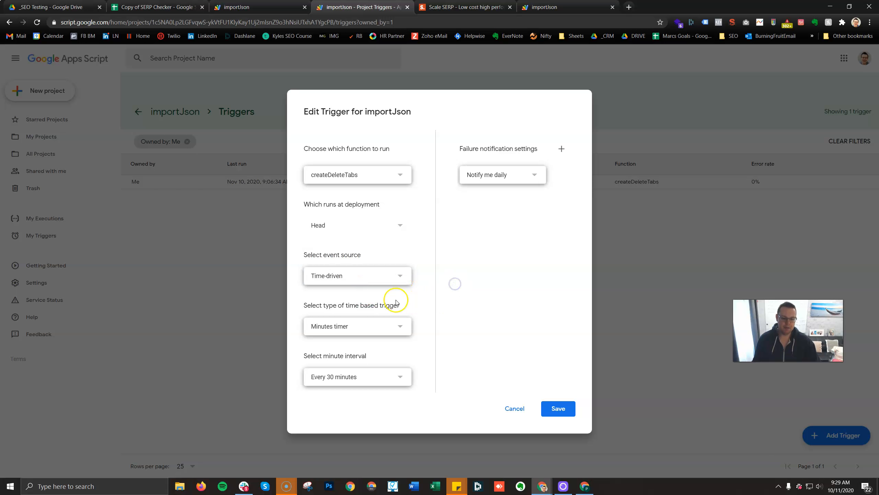
# - Try the Hour timer, Day timer and Week timer types for the trigger and review their interval and time-of-day options
pyautogui.click(394, 327)
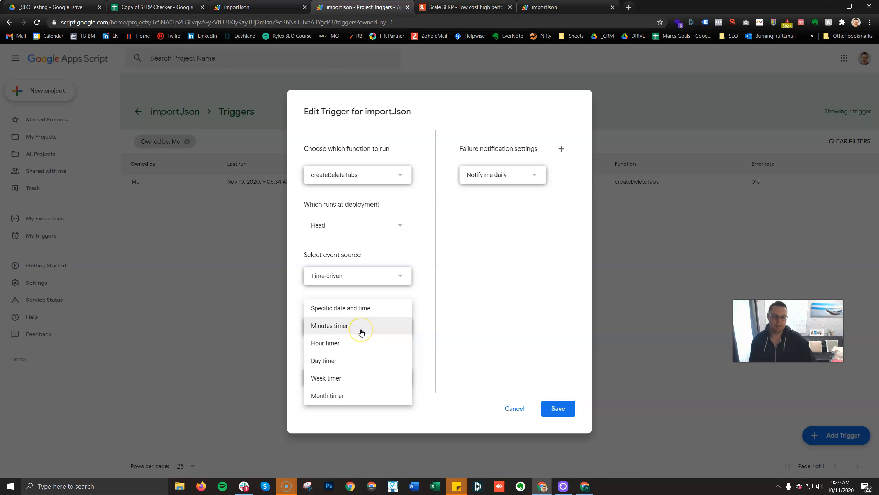
pyautogui.click(364, 347)
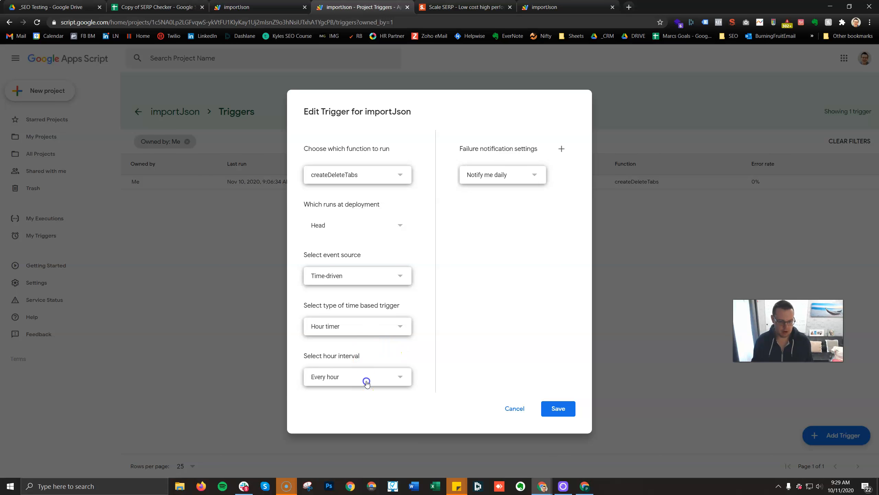
pyautogui.click(366, 381)
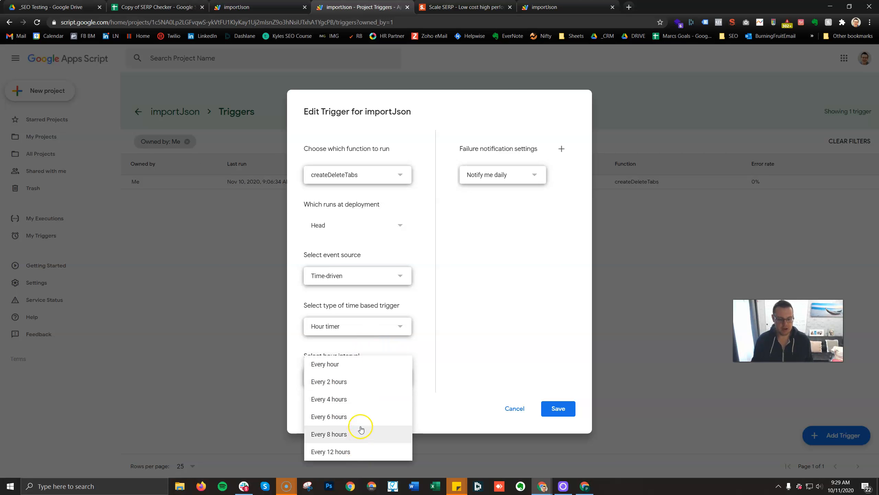
pyautogui.click(446, 325)
pyautogui.click(372, 325)
pyautogui.click(351, 341)
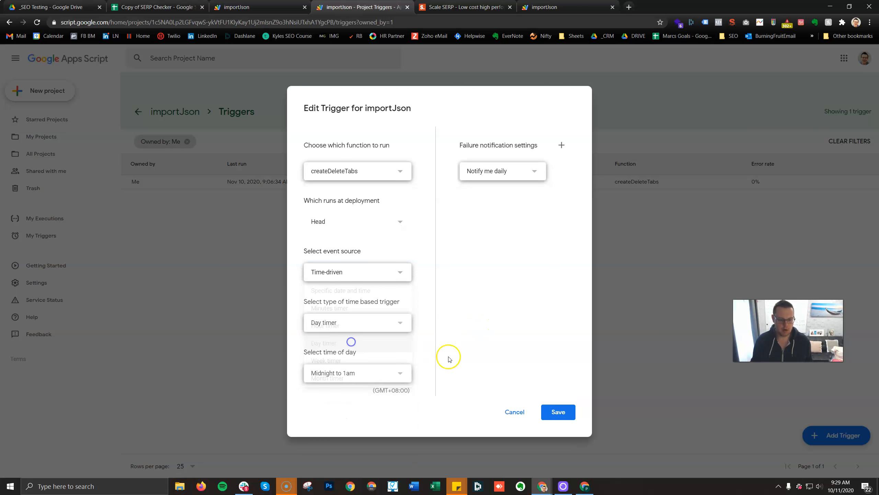
pyautogui.click(377, 371)
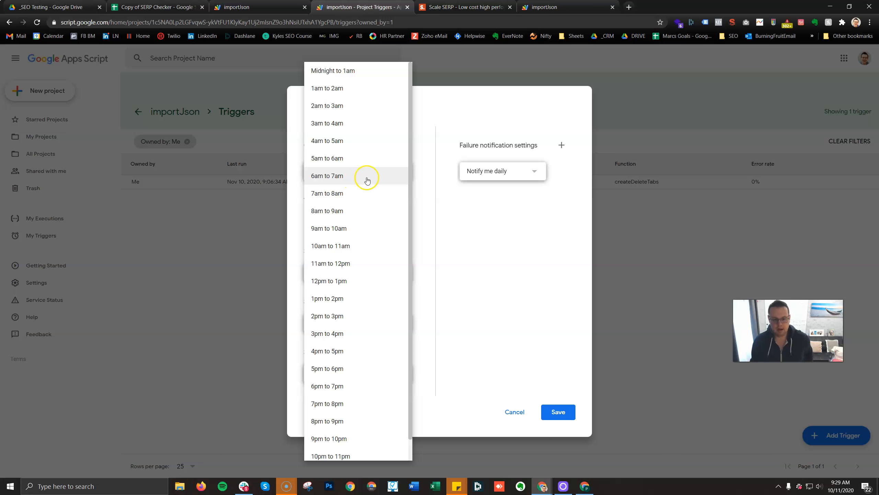
pyautogui.click(460, 234)
pyautogui.click(357, 322)
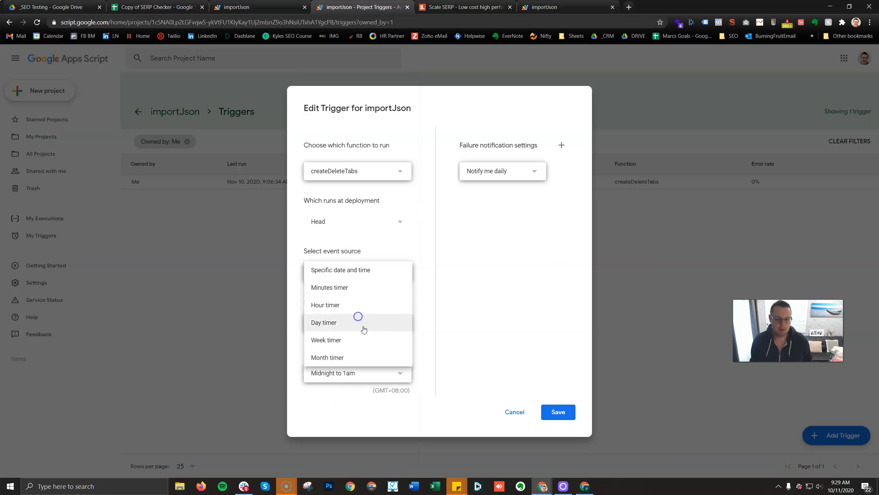
pyautogui.click(357, 339)
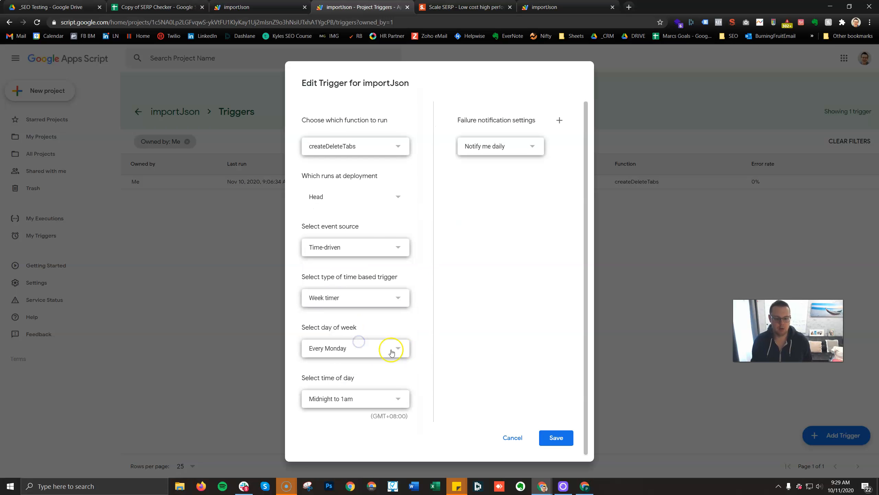
# - Set the trigger to a Minutes timer that runs every minute and save it
pyautogui.click(333, 301)
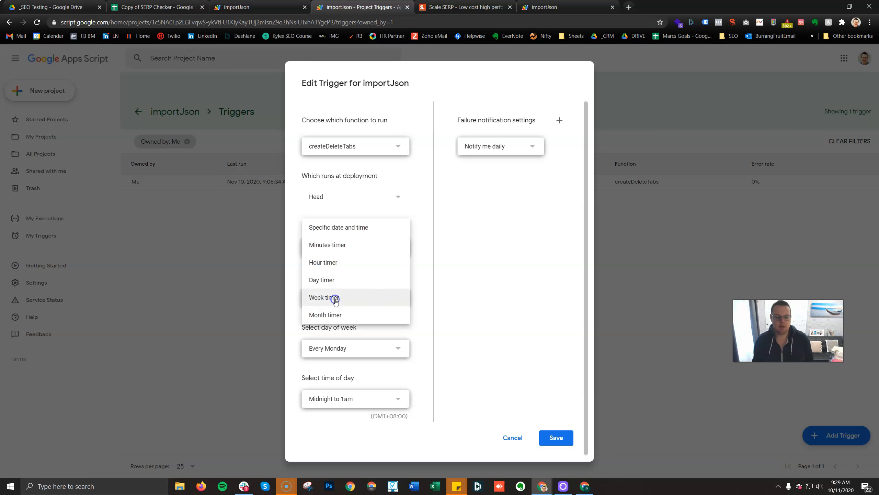
pyautogui.click(347, 253)
pyautogui.click(361, 376)
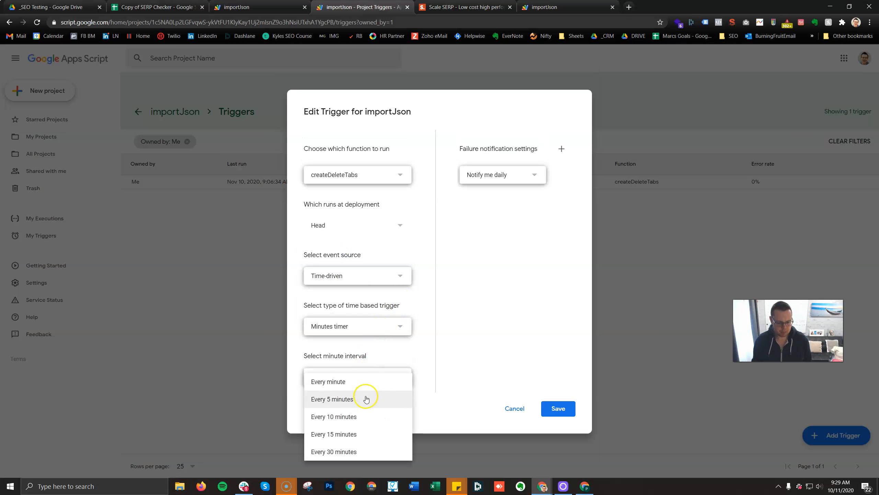
pyautogui.click(386, 379)
pyautogui.click(563, 412)
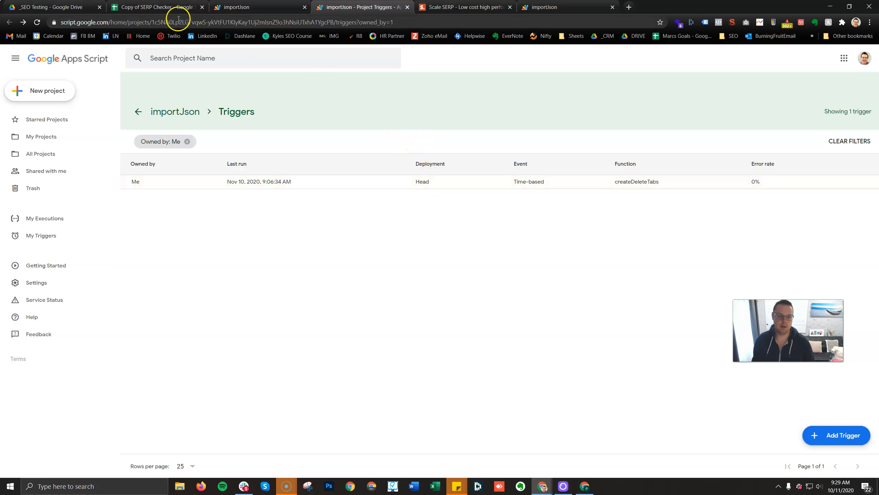
# - Switch to the Copy of SERP Checker spreadsheet and reposition the Analysis sheet's bar chart with its top edge at about row 20
pyautogui.click(166, 6)
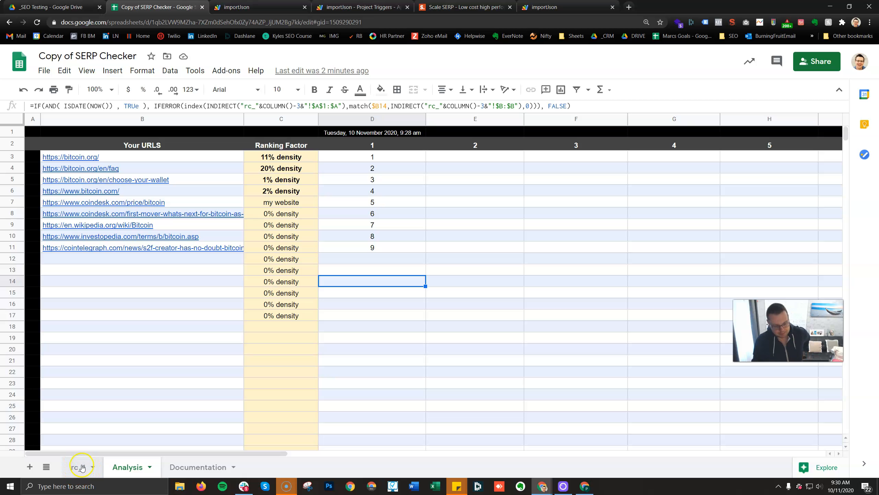
pyautogui.moveTo(484, 159); pyautogui.dragTo(495, 245)
pyautogui.click(446, 305)
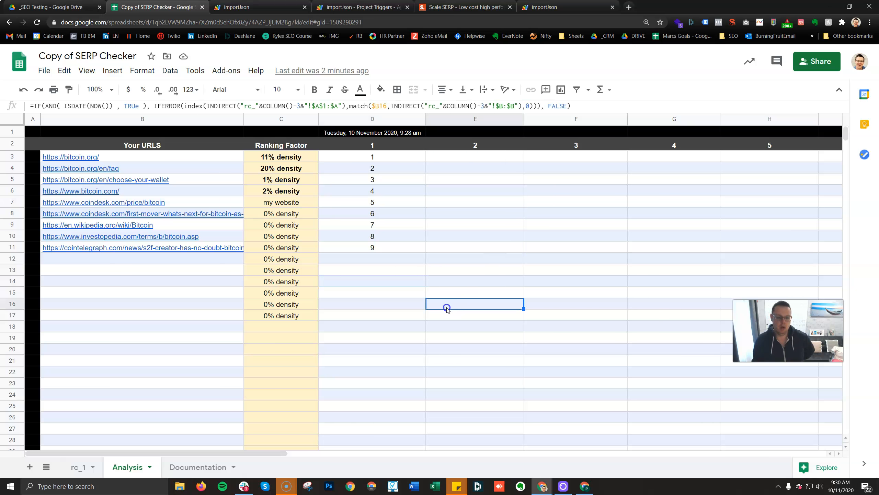
pyautogui.scroll(-9, 329, 279)
pyautogui.click(264, 199)
pyautogui.moveTo(264, 198)
pyautogui.mouseDown()
pyautogui.moveTo(271, 140)
pyautogui.moveTo(281, 281)
pyautogui.moveTo(283, 188)
pyautogui.moveTo(277, 191)
pyautogui.mouseUp()
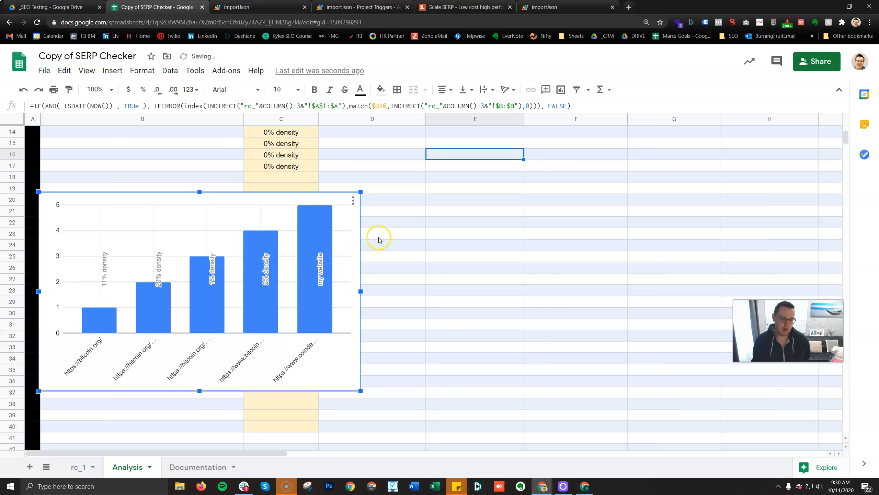
pyautogui.click(388, 243)
pyautogui.scroll(5, 399, 244)
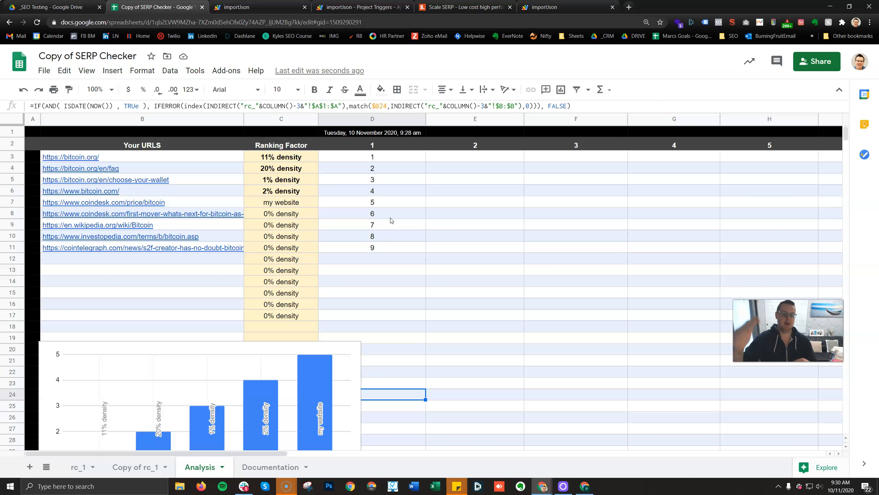
# - Review the tracked URLs in B3:B11 and set the Ranking Factor for the first one, in C3, to "my website"
pyautogui.click(184, 156)
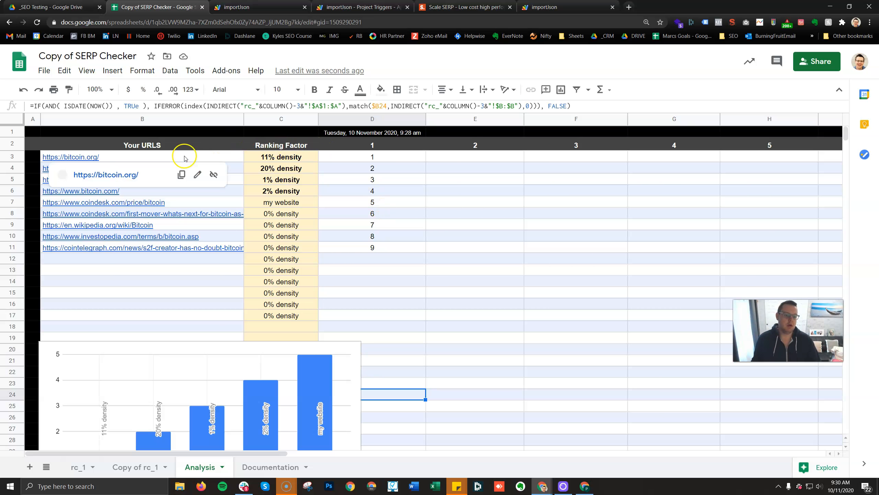
pyautogui.moveTo(184, 155); pyautogui.dragTo(159, 252)
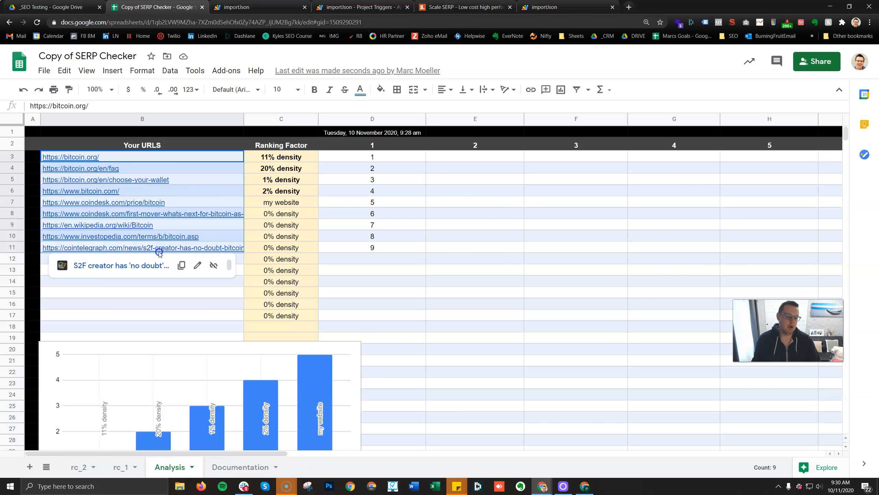
pyautogui.click(263, 156)
pyautogui.doubleClick(268, 156)
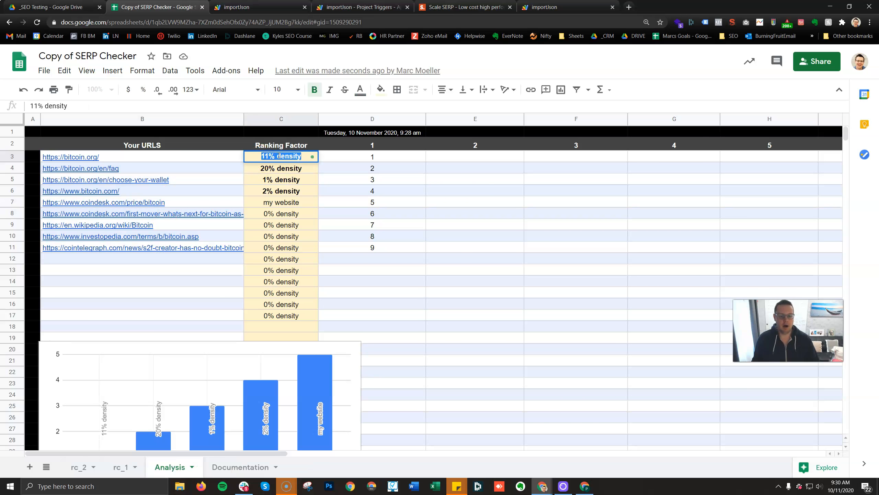
pyautogui.write('my website')
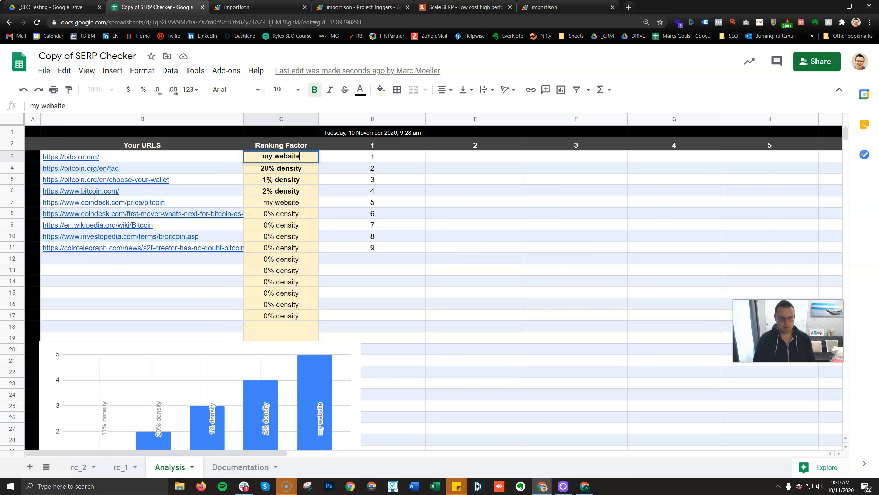
pyautogui.press('Return')
# - Set the Ranking Factor in C4, for the bitcoin.org/en/faq URL, to "competitor 1"
pyautogui.doubleClick(284, 168)
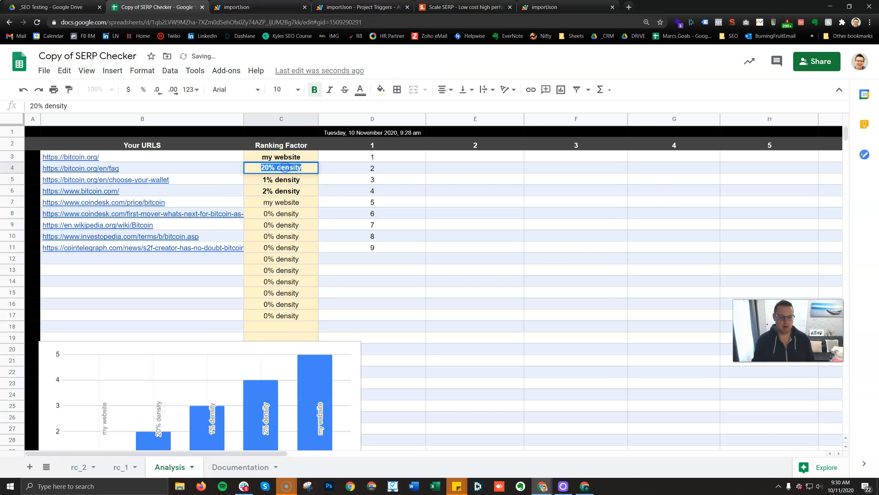
pyautogui.write('competit')
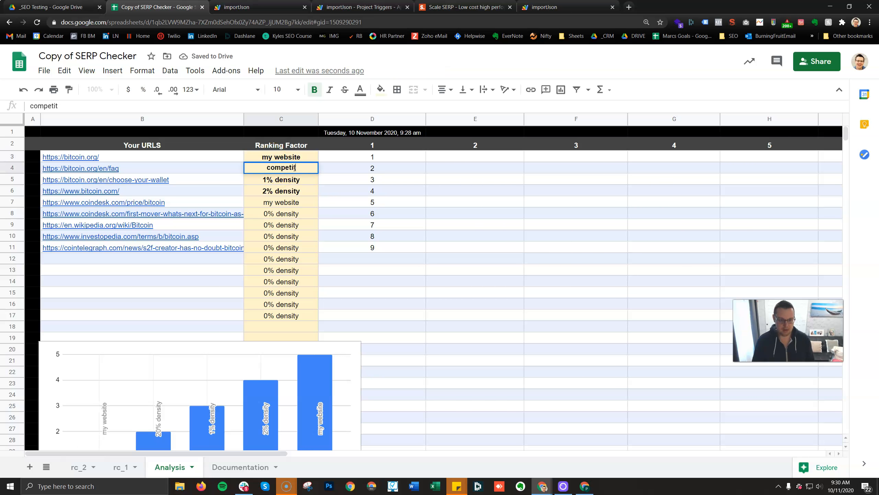
pyautogui.write('or 1')
pyautogui.press('Return')
pyautogui.click(295, 169)
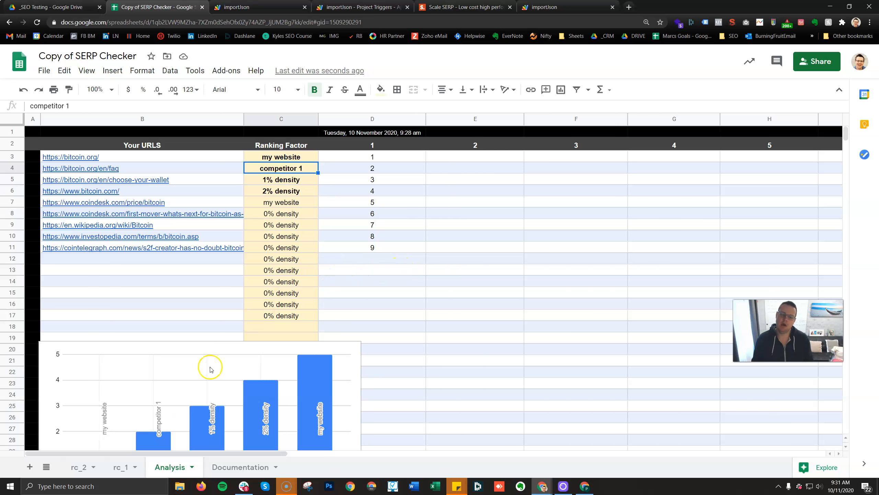
# - Open the rc_2 sheet and examine its positions, URLs and titles in rows 6 to 14
pyautogui.click(124, 464)
pyautogui.click(78, 468)
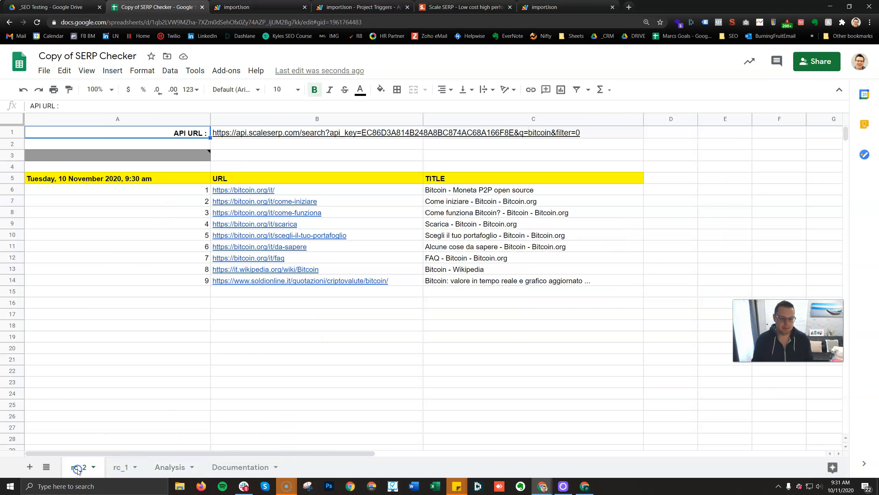
pyautogui.click(223, 403)
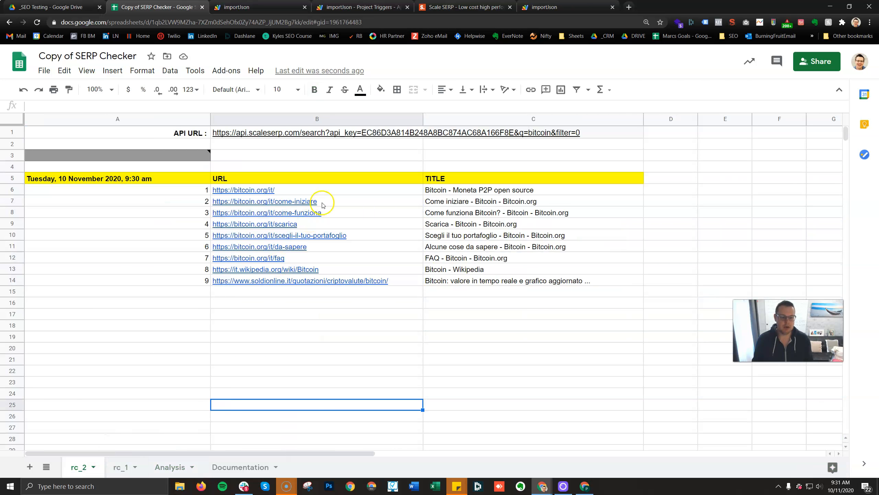
pyautogui.click(320, 154)
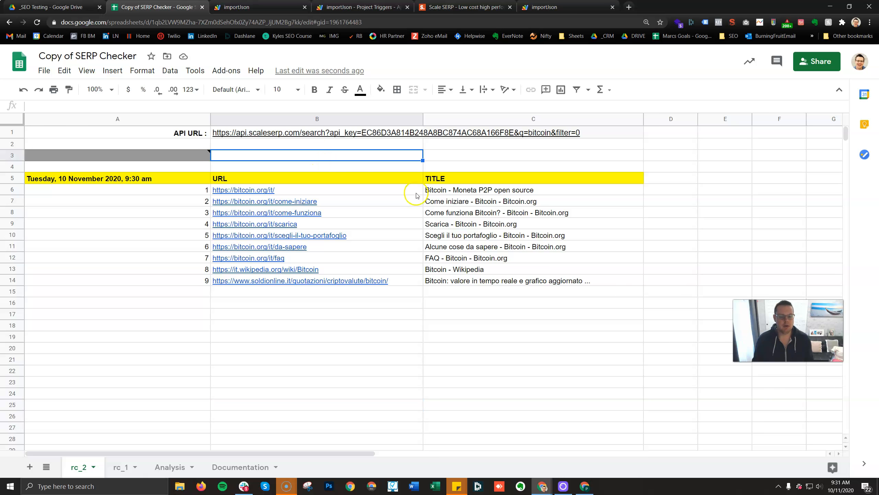
pyautogui.moveTo(157, 191); pyautogui.dragTo(569, 291)
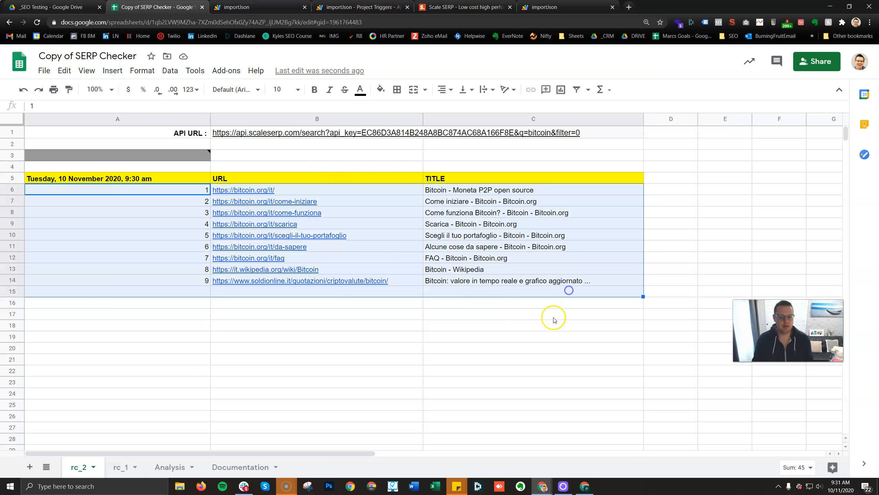
pyautogui.click(554, 318)
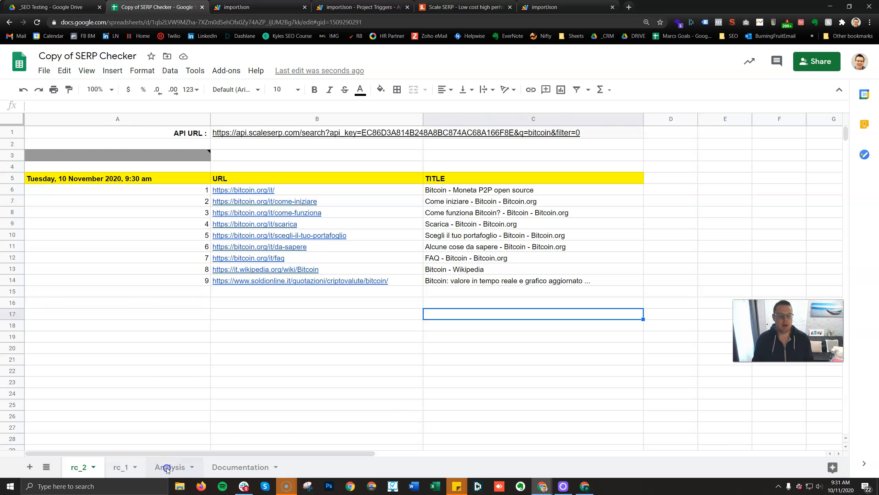
# - Return to the Analysis sheet and inspect the formula cells in column E, under check number 2, for the tracked URLs
pyautogui.click(168, 467)
pyautogui.click(486, 156)
pyautogui.doubleClick(486, 156)
pyautogui.click(484, 235)
pyautogui.click(469, 168)
pyautogui.click(476, 155)
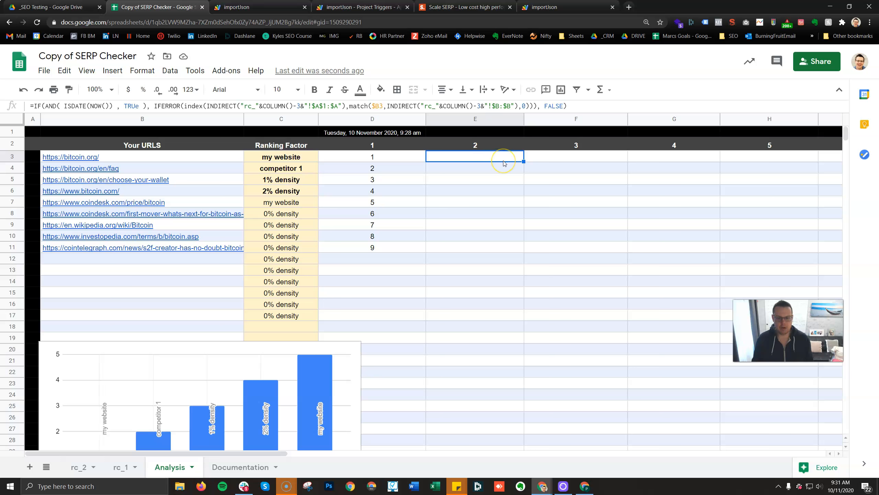
# - Try pasting the formula from E3 down column E for the tracked URLs under check number 2
pyautogui.keyDown('shift'); pyautogui.click(473, 245); pyautogui.keyUp('shift')
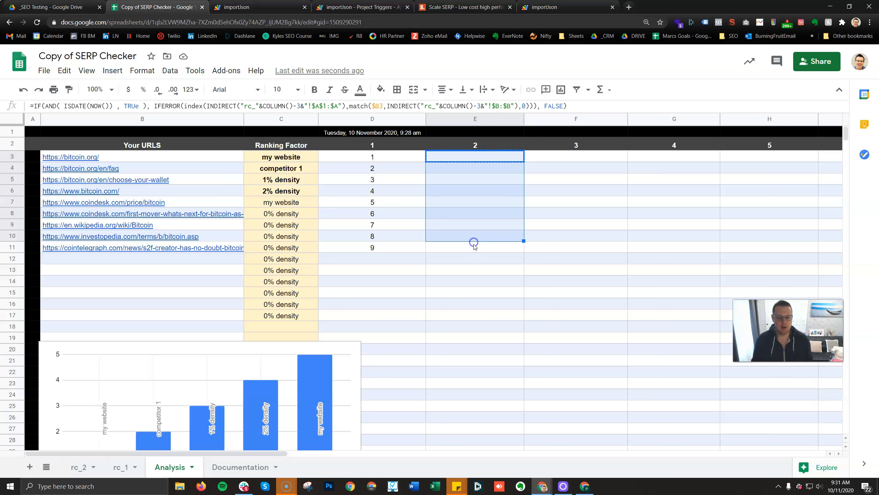
pyautogui.hotkey('ctrl', 'v')
pyautogui.click(485, 286)
pyautogui.click(473, 180)
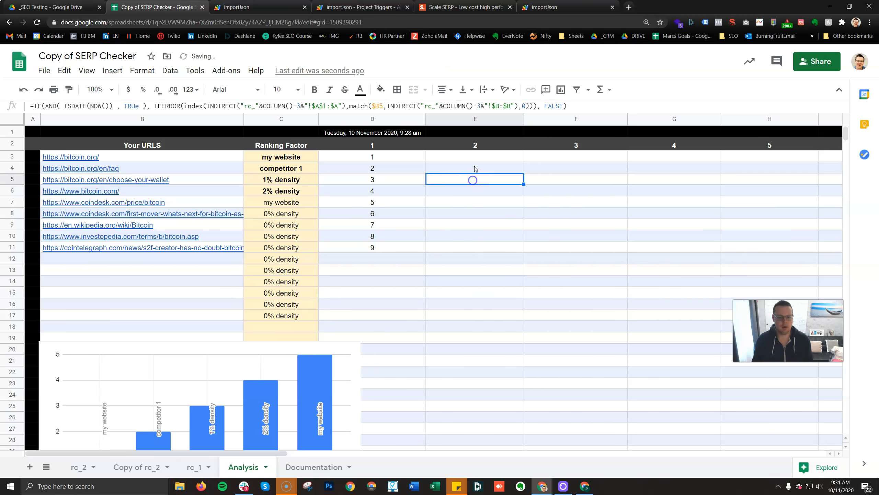
pyautogui.click(475, 166)
# - Examine the URLs in B6:B14 of the rc_2 sheet, look at rc_1, and return to the Analysis sheet
pyautogui.click(82, 466)
pyautogui.moveTo(347, 190); pyautogui.dragTo(359, 282)
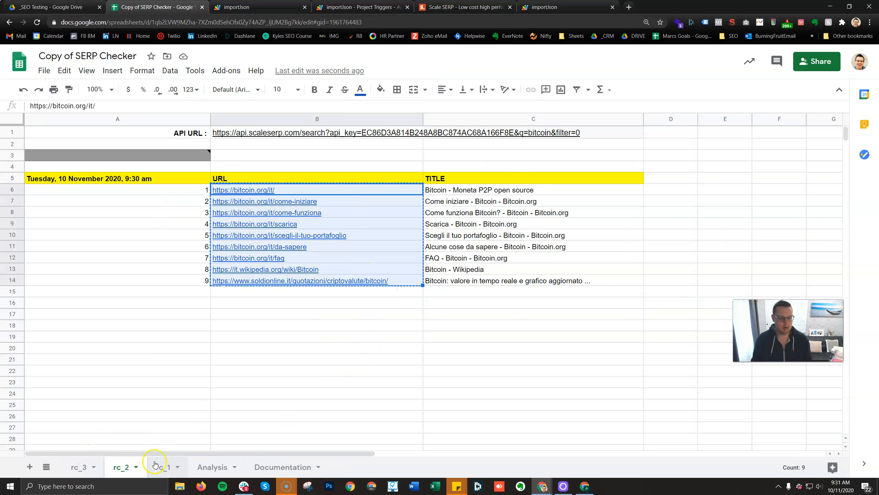
pyautogui.click(165, 466)
pyautogui.click(205, 467)
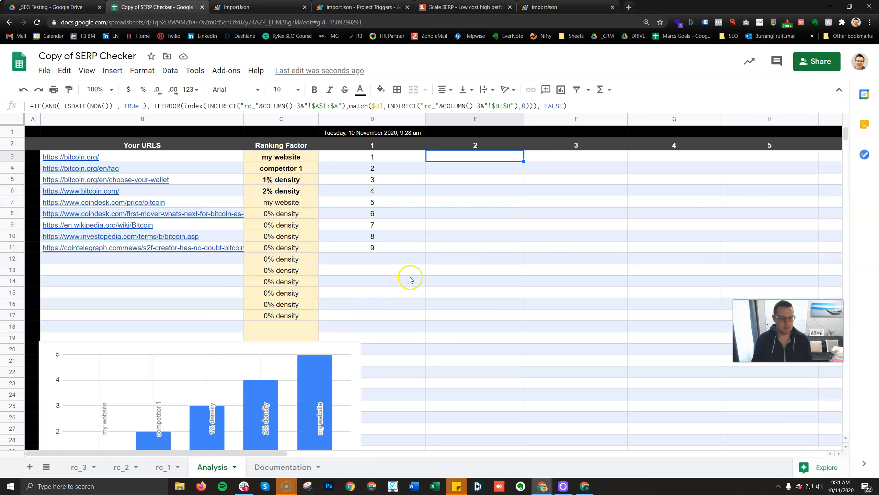
pyautogui.click(440, 270)
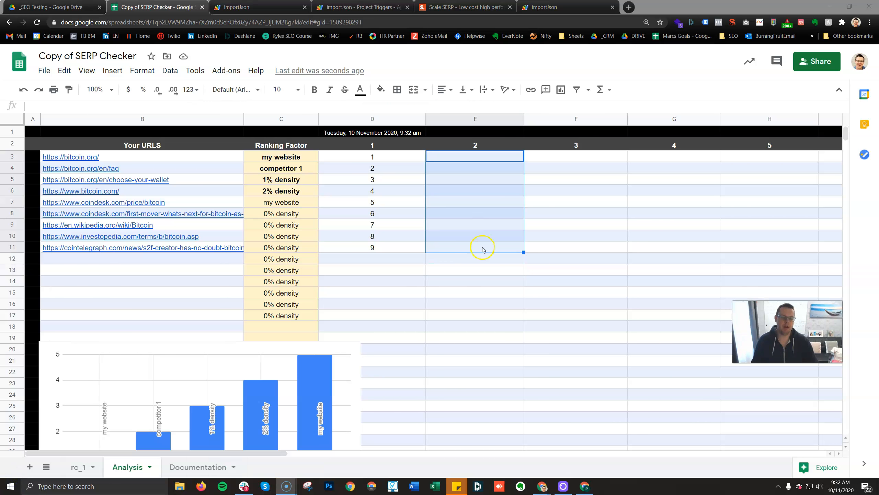
# - Switch to the Scale SERP API Playground and examine the bitcoin query's location setting and generated request URL
pyautogui.click(456, 7)
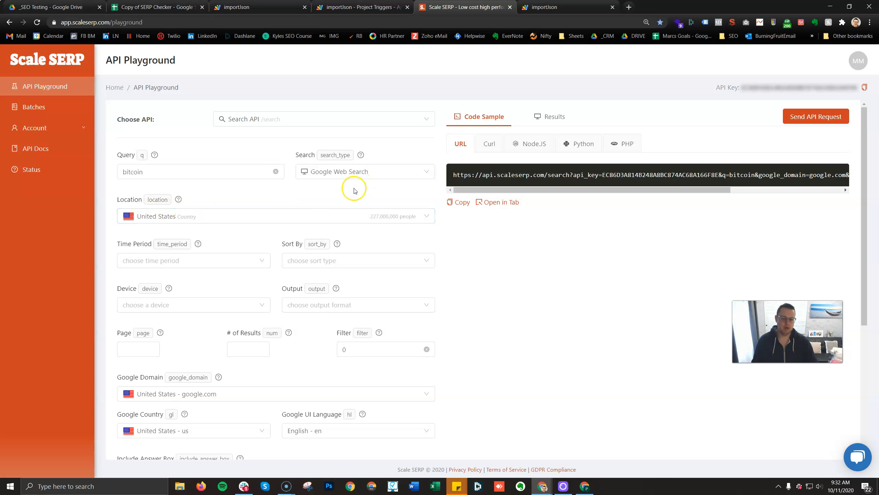
pyautogui.moveTo(532, 190); pyautogui.dragTo(467, 212)
pyautogui.click(327, 197)
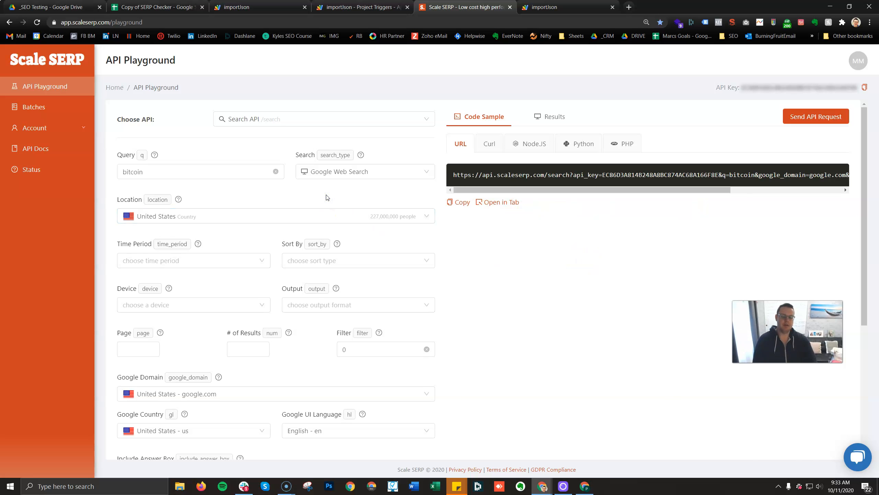
pyautogui.moveTo(506, 190); pyautogui.dragTo(339, 199)
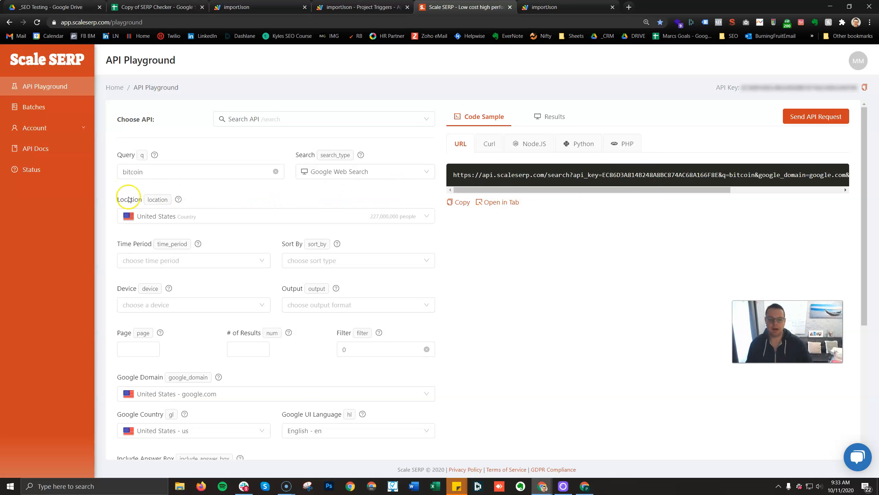
pyautogui.tripleClick(127, 198)
pyautogui.doubleClick(231, 197)
pyautogui.doubleClick(244, 198)
pyautogui.click(262, 199)
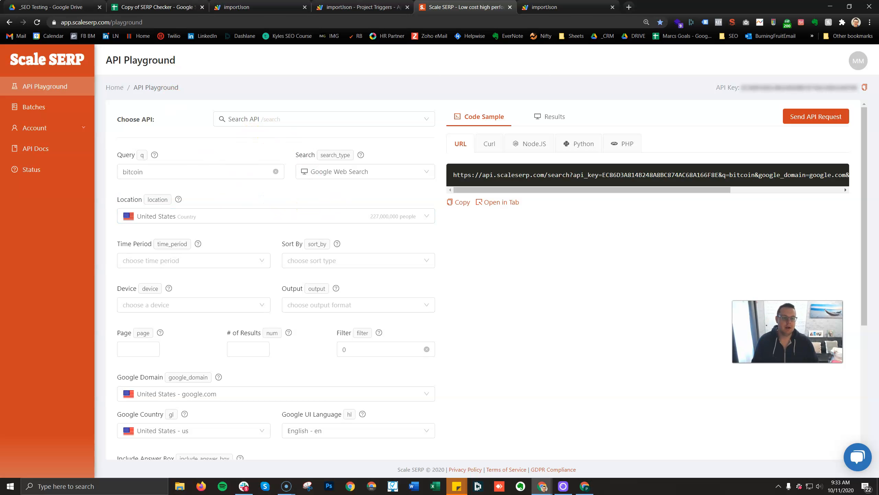
# - Return to the Copy of SERP Checker spreadsheet and examine the bar and line charts below the ranking table
pyautogui.click(170, 7)
pyautogui.click(429, 257)
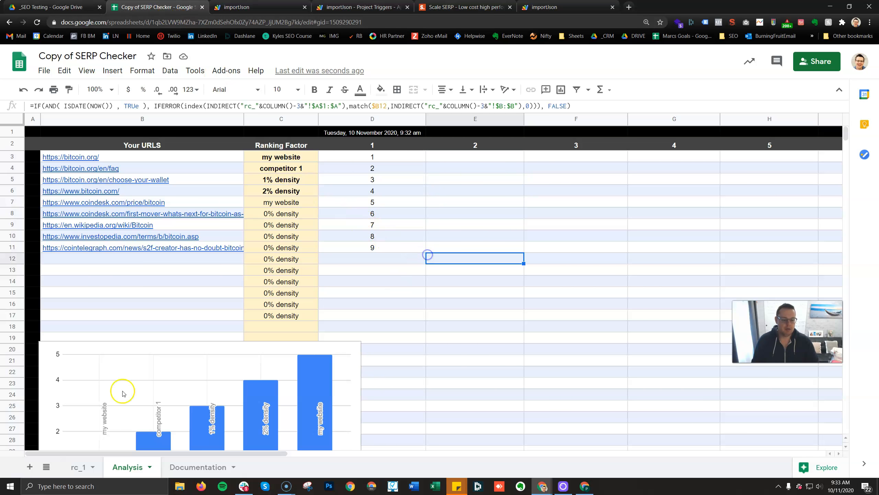
pyautogui.scroll(-3, 208, 346)
pyautogui.click(342, 329)
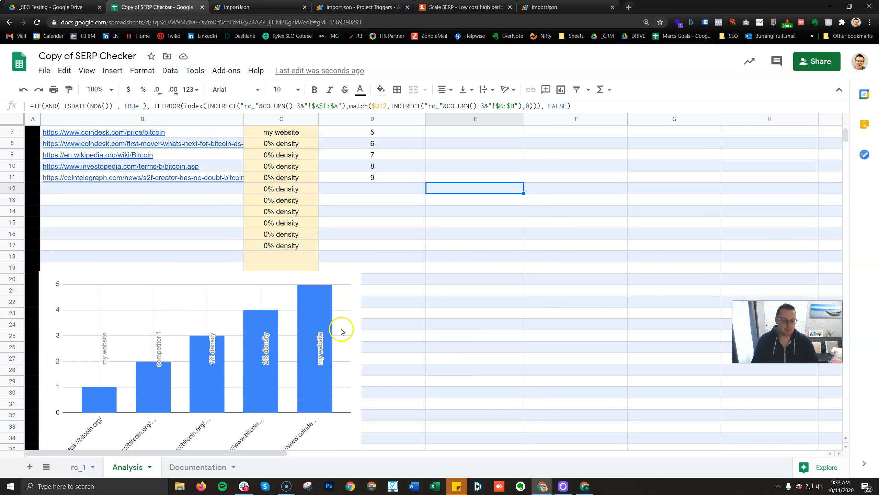
pyautogui.scroll(-3, 381, 322)
pyautogui.scroll(-7, 409, 314)
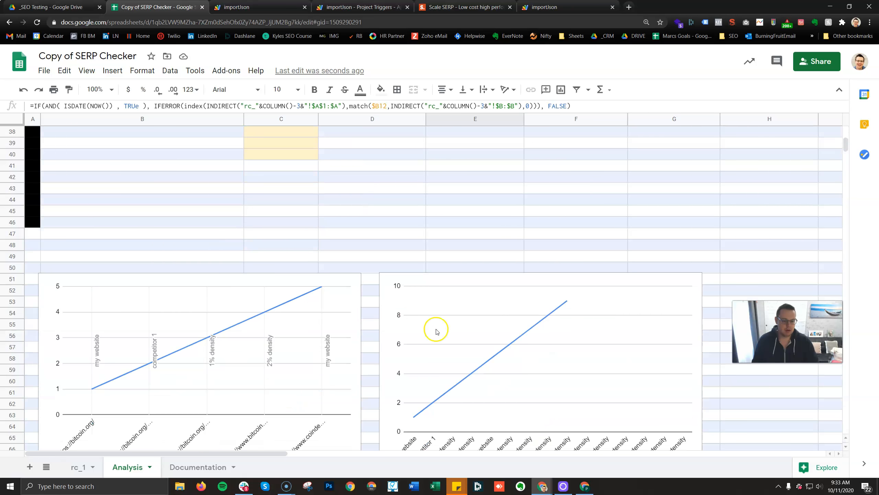
pyautogui.click(437, 331)
pyautogui.click(285, 262)
pyautogui.moveTo(286, 262); pyautogui.dragTo(282, 176)
pyautogui.moveTo(471, 326); pyautogui.dragTo(475, 219)
pyautogui.scroll(12, 457, 287)
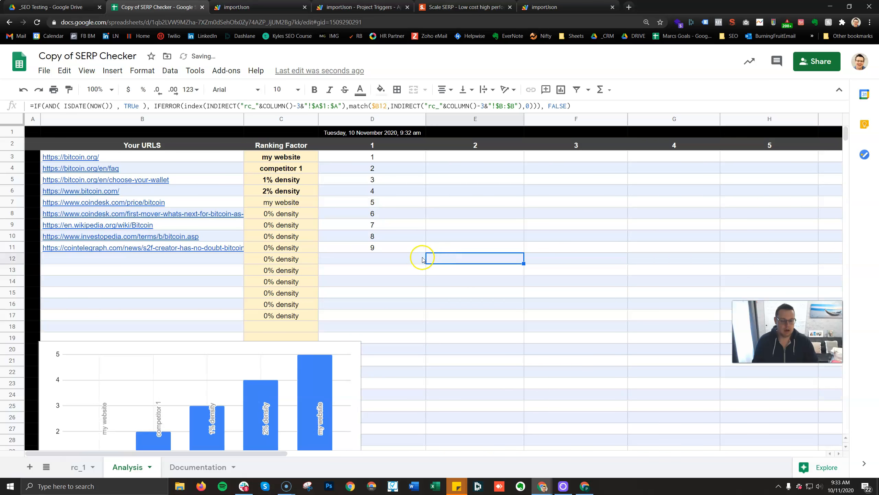
pyautogui.click(422, 259)
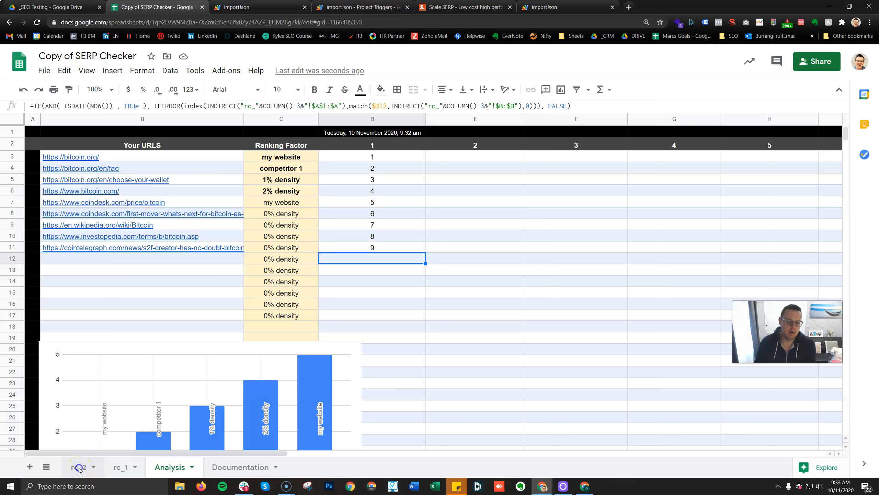
# - Open the rc_2 sheet and examine the result titles in C6:C14
pyautogui.click(79, 468)
pyautogui.moveTo(501, 192); pyautogui.dragTo(501, 282)
pyautogui.click(508, 347)
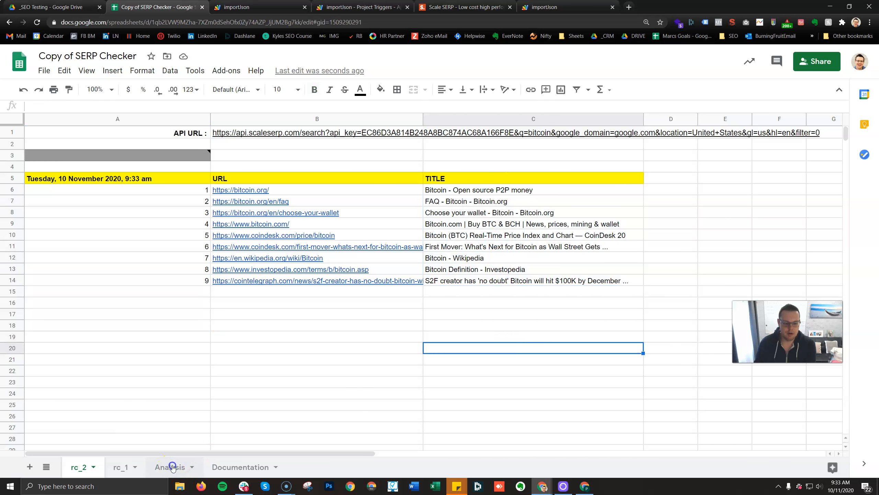
# - Return to the Analysis sheet and check the formula cells for check number 2, from E3 downward
pyautogui.click(173, 467)
pyautogui.click(481, 158)
pyautogui.press('Down')
pyautogui.press('Down')
pyautogui.press('Down')
pyautogui.press('Down')
pyautogui.press('Down')
pyautogui.click(480, 236)
# - Copy the formulas from F3:F11 and paste them into column E starting at E3
pyautogui.moveTo(560, 154); pyautogui.dragTo(560, 252)
pyautogui.hotkey('ctrl', 'c')
pyautogui.click(476, 168)
pyautogui.press('Up')
pyautogui.hotkey('ctrl', 'v')
pyautogui.click(488, 297)
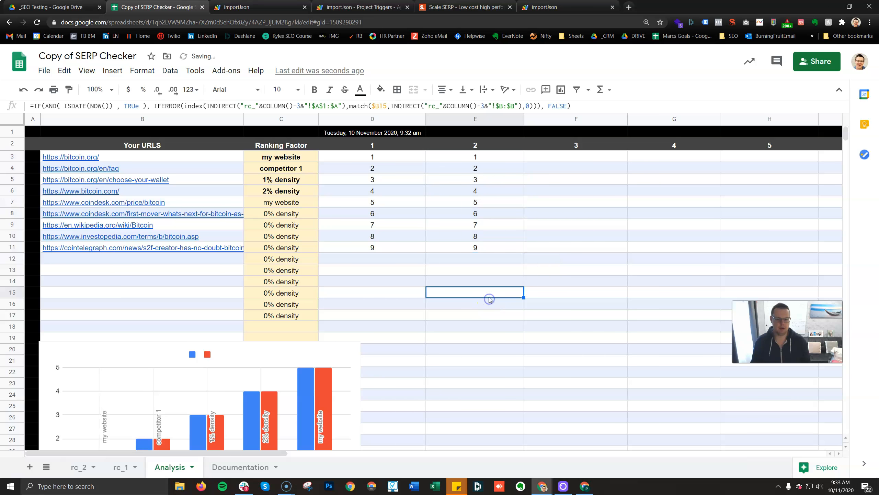
# - Inspect the formula cells in columns F and G, under check numbers 3 and 4, for the tracked URLs
pyautogui.click(592, 211)
pyautogui.click(569, 156)
pyautogui.click(570, 191)
pyautogui.click(566, 246)
pyautogui.click(566, 292)
pyautogui.click(585, 158)
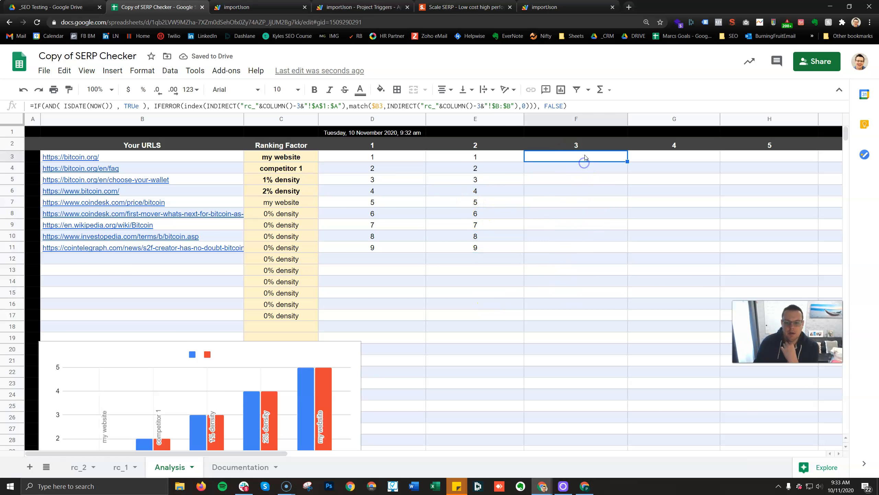
pyautogui.moveTo(571, 160); pyautogui.dragTo(563, 253)
pyautogui.moveTo(662, 160); pyautogui.dragTo(667, 247)
pyautogui.click(623, 304)
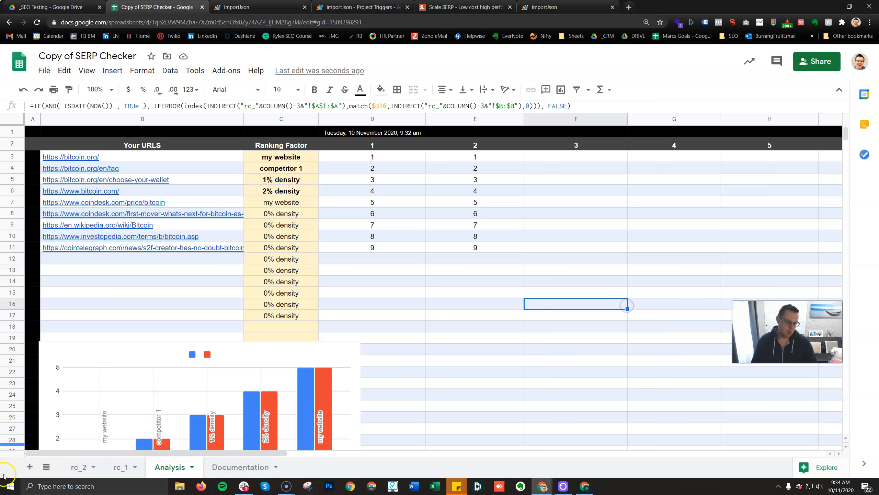
pyautogui.moveTo(576, 158); pyautogui.dragTo(567, 243)
pyautogui.click(601, 292)
# - Examine the bar chart comparing the tracked URLs' positions across the rank checks
pyautogui.scroll(-3, 481, 290)
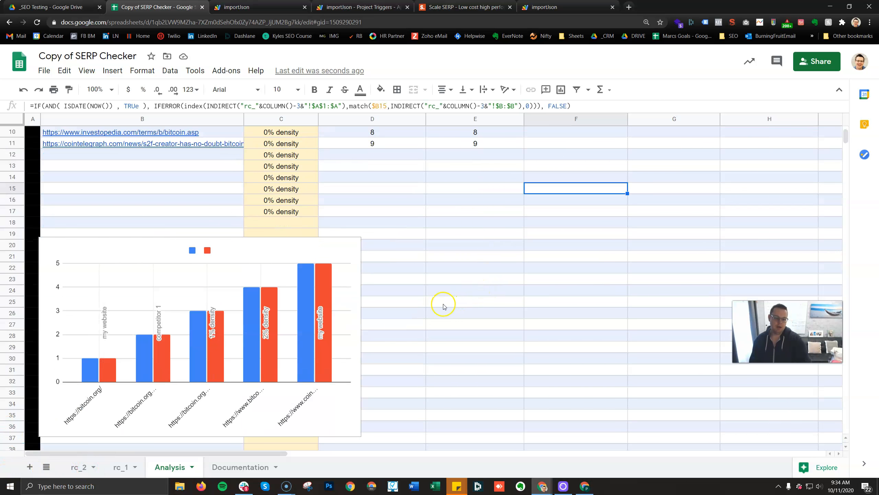
pyautogui.scroll(3, 278, 326)
pyautogui.scroll(-2, 281, 324)
pyautogui.scroll(2, 280, 324)
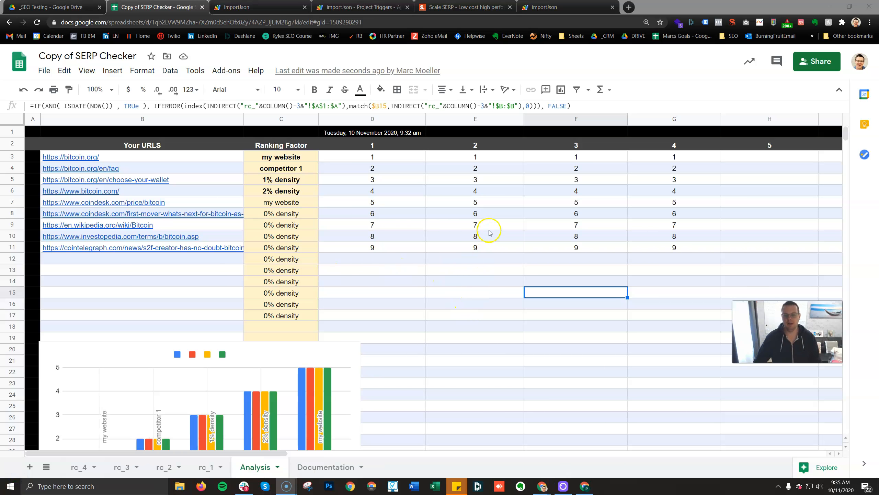
# - Review the positions under check numbers 3 and 4 in F3:G11, and the bar chart beneath the table
pyautogui.moveTo(569, 160); pyautogui.dragTo(568, 251)
pyautogui.click(671, 281)
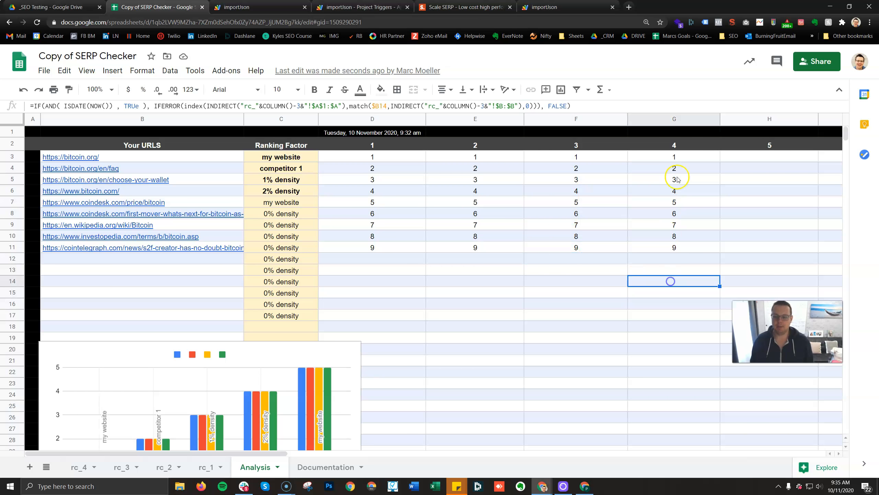
pyautogui.moveTo(688, 161); pyautogui.dragTo(680, 248)
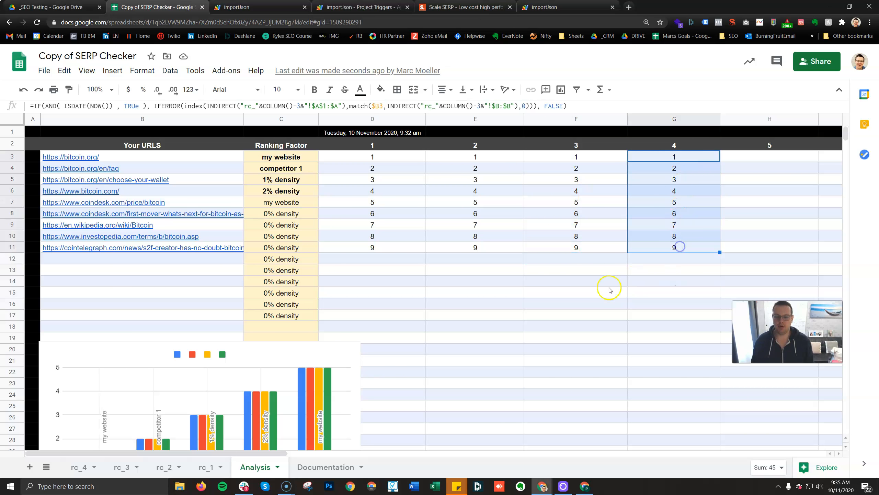
pyautogui.click(610, 291)
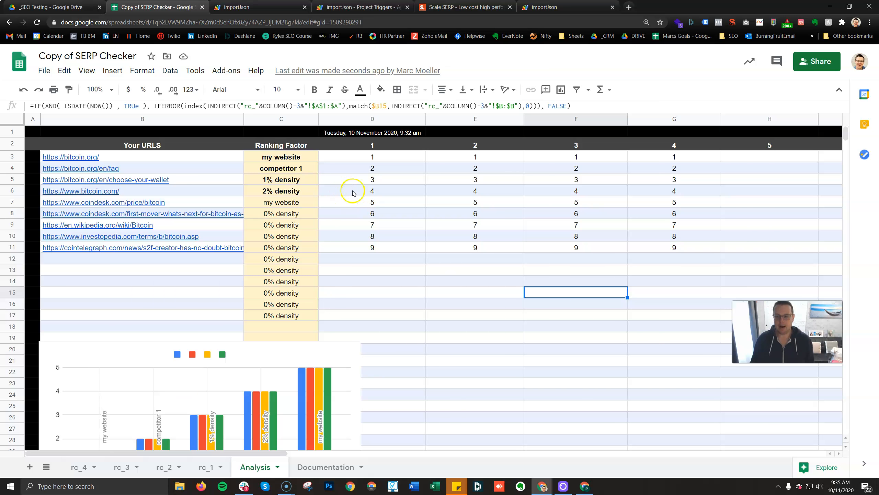
pyautogui.click(244, 364)
pyautogui.scroll(-3, 244, 364)
pyautogui.click(431, 300)
pyautogui.scroll(3, 432, 300)
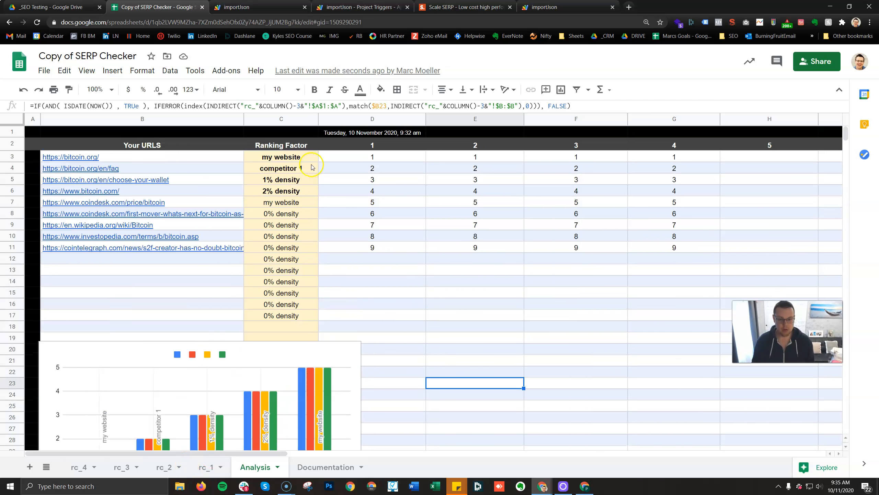
# - Close the importJson script editor and open the createDeleteTabs trigger for editing on the project's Triggers page
pyautogui.click(284, 6)
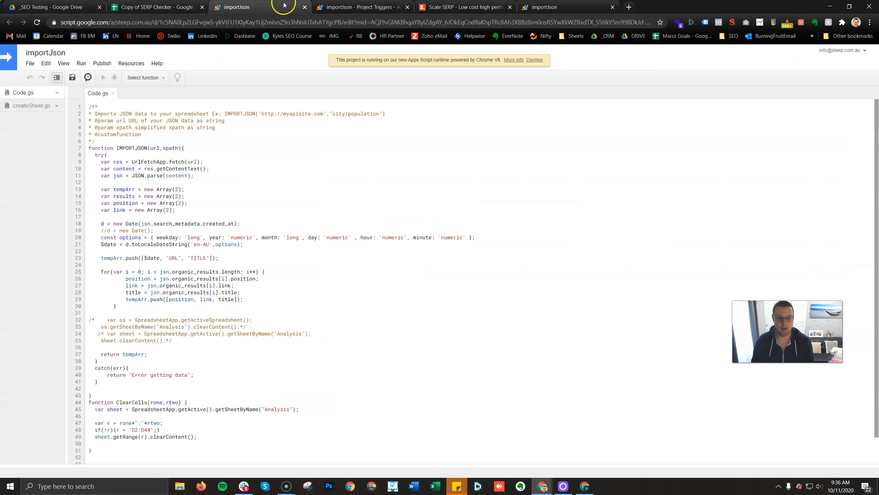
pyautogui.click(304, 8)
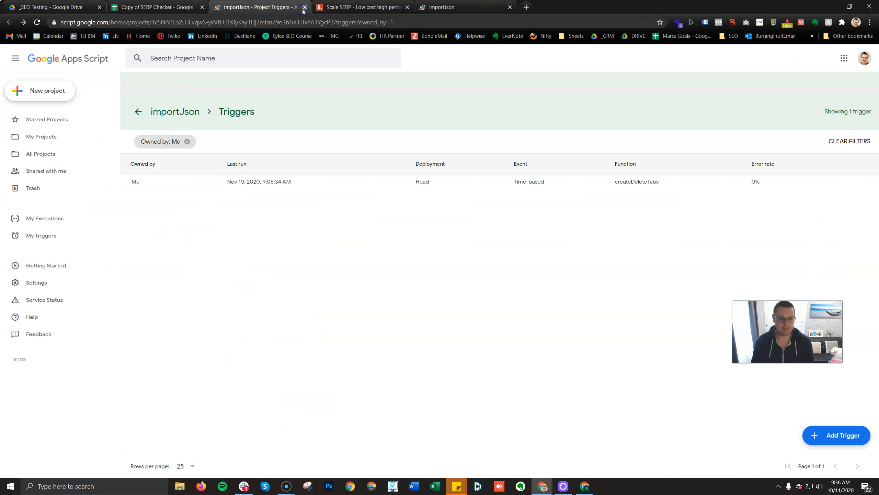
pyautogui.click(845, 182)
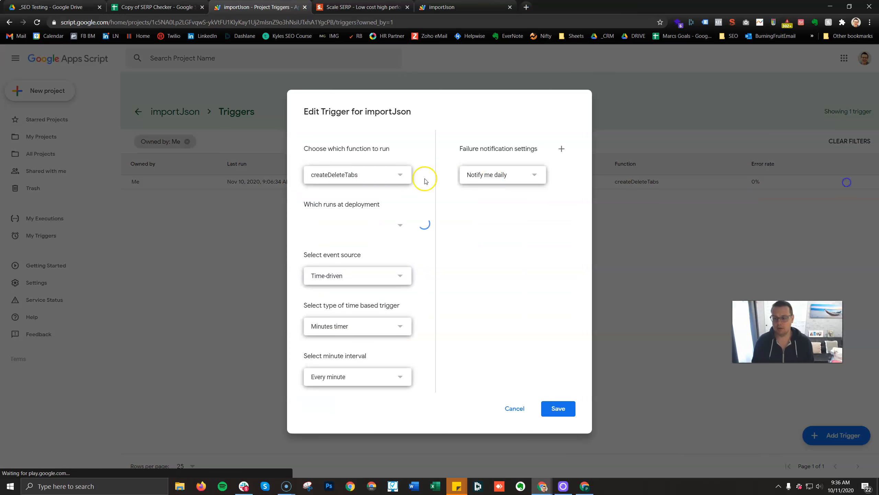
# - Set the trigger's minute interval to every 30 minutes, and switch its time-based type to Week timer
pyautogui.click(349, 375)
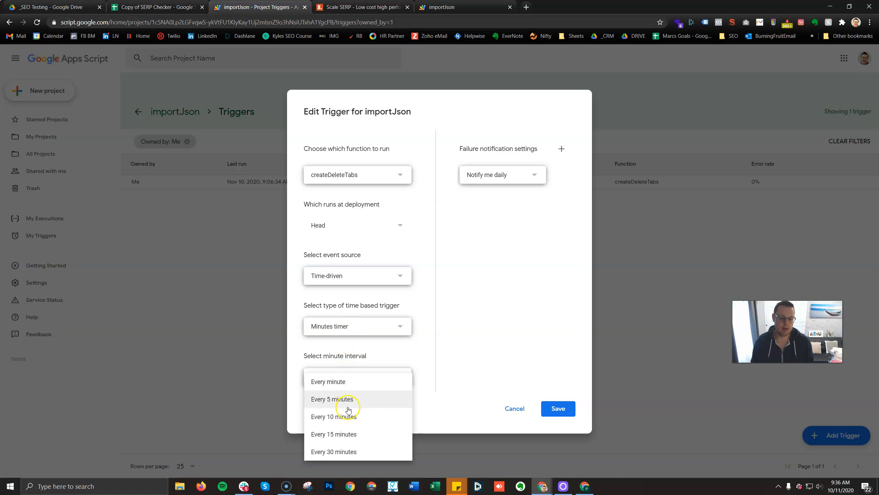
pyautogui.click(343, 452)
pyautogui.click(364, 332)
pyautogui.click(363, 378)
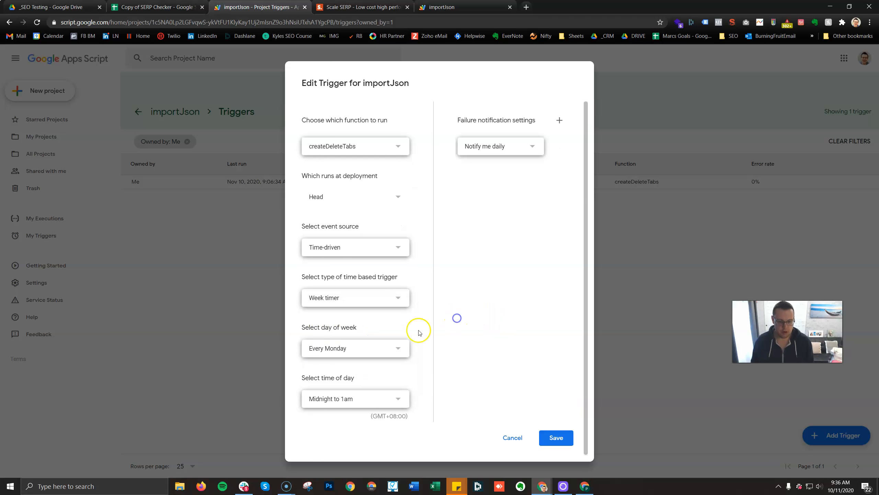
# - Schedule the weekly trigger for every Monday, 3pm to 4pm, and save it
pyautogui.click(358, 353)
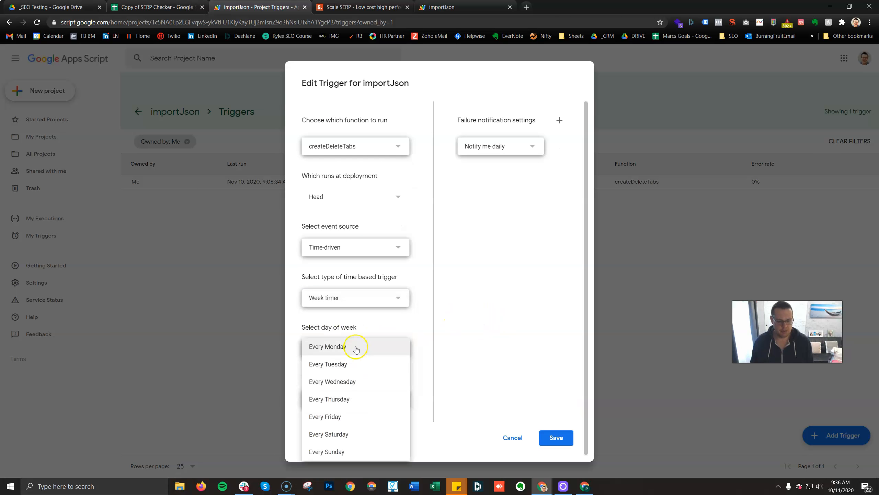
pyautogui.click(356, 347)
pyautogui.click(369, 352)
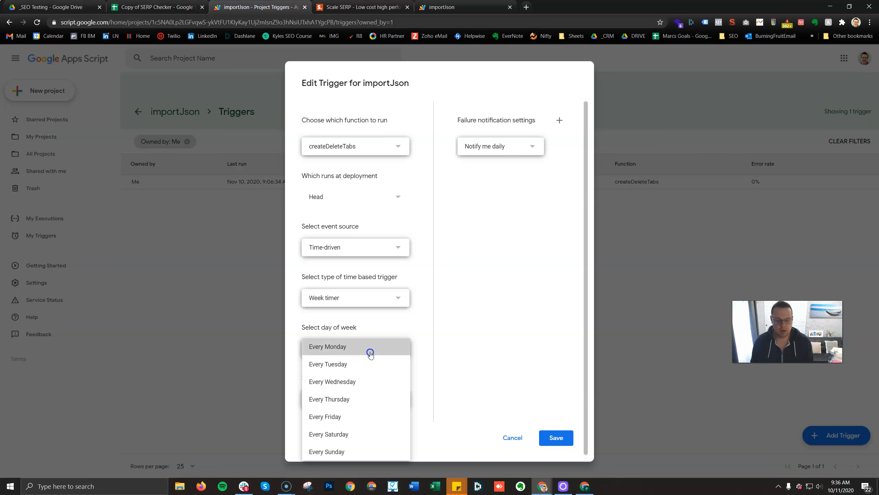
pyautogui.click(369, 351)
pyautogui.click(389, 395)
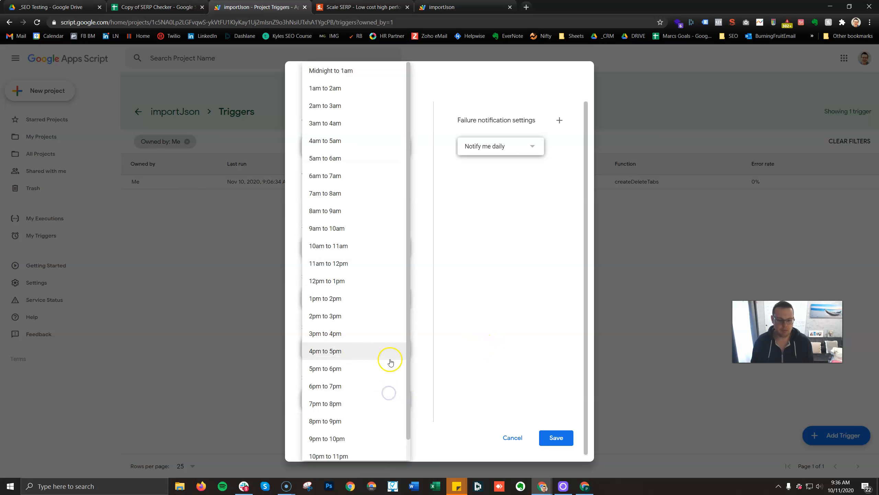
pyautogui.scroll(-1, 361, 341)
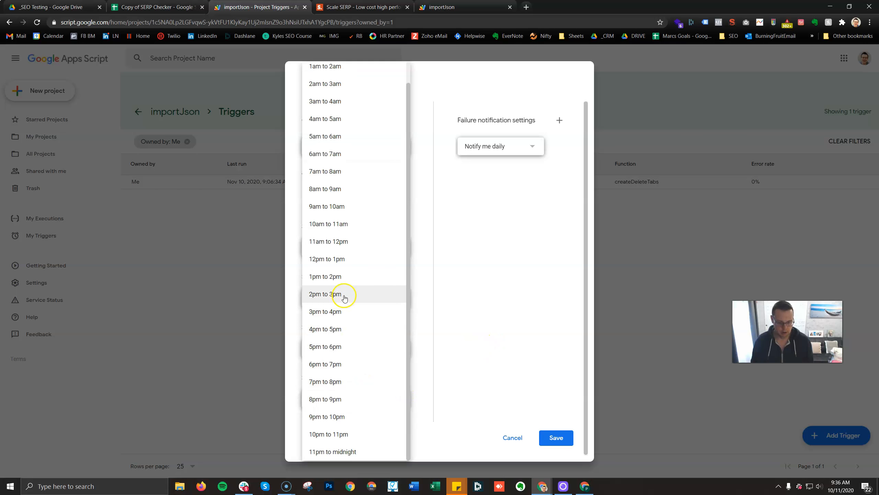
pyautogui.click(355, 311)
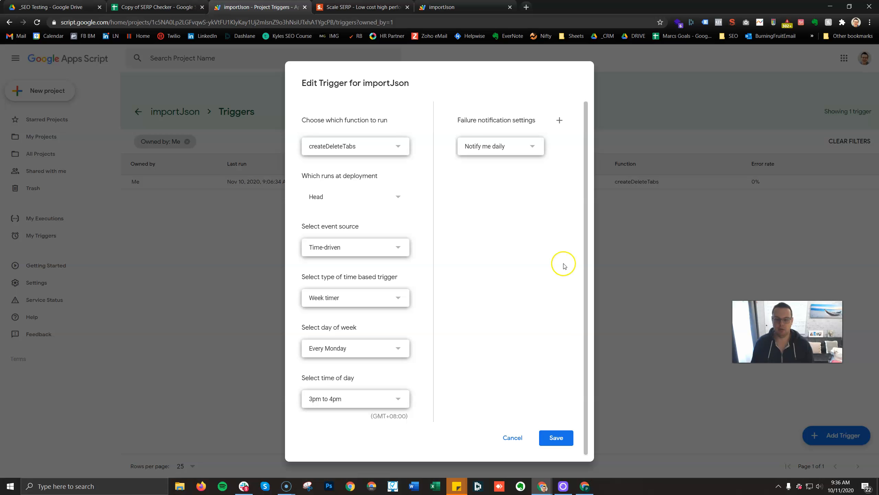
pyautogui.click(554, 440)
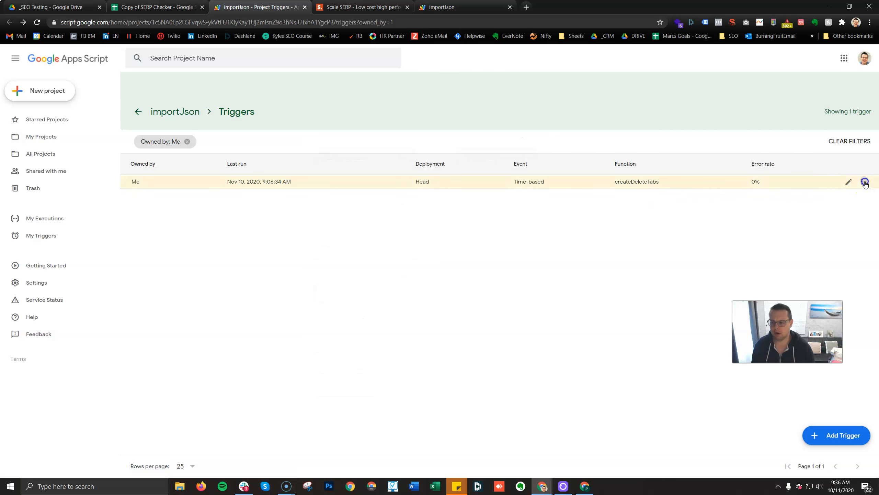
# - Delete the createDeleteTabs trigger from the importJson project
pyautogui.click(865, 182)
pyautogui.click(841, 224)
pyautogui.click(461, 299)
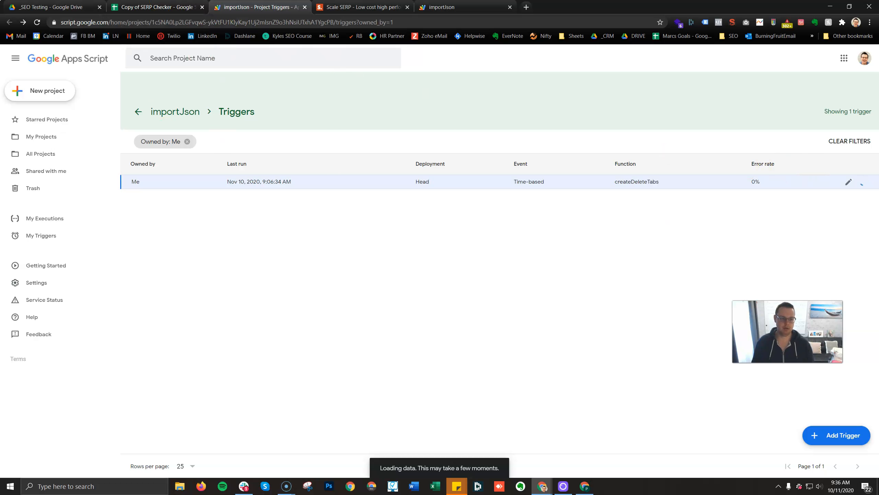
# - Return to the Copy of SERP Checker spreadsheet and duplicate the rc_4 sheet
pyautogui.click(158, 7)
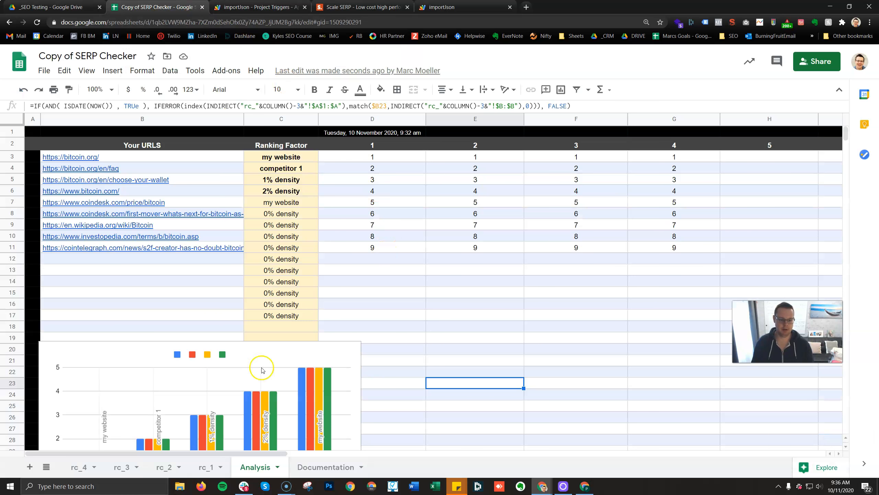
pyautogui.click(70, 467)
pyautogui.rightClick(78, 469)
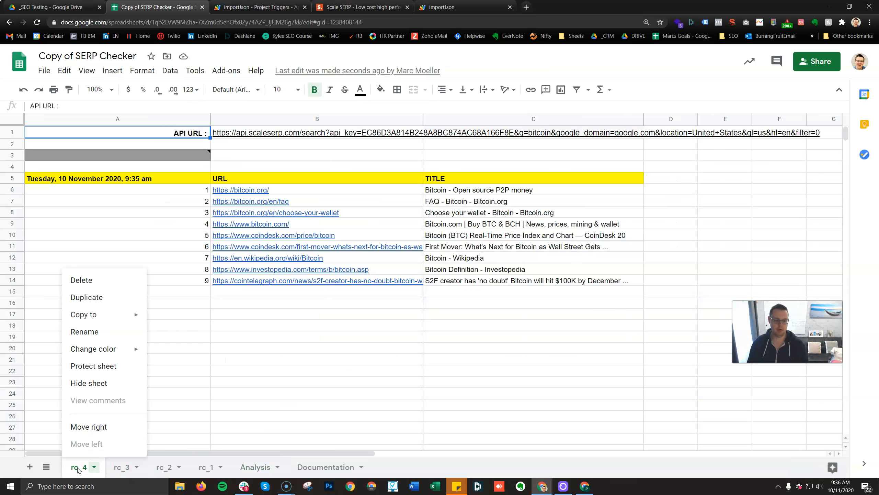
pyautogui.click(87, 297)
# - Rename the duplicated sheet to rc_5
pyautogui.doubleClick(142, 468)
pyautogui.click(160, 467)
pyautogui.write('5')
pyautogui.click(135, 469)
pyautogui.press('BackSpace')
pyautogui.press('BackSpace')
pyautogui.press('BackSpace')
pyautogui.press('BackSpace')
pyautogui.press('BackSpace')
pyautogui.press('BackSpace')
pyautogui.press('BackSpace')
pyautogui.press('BackSpace')
pyautogui.press('Return')
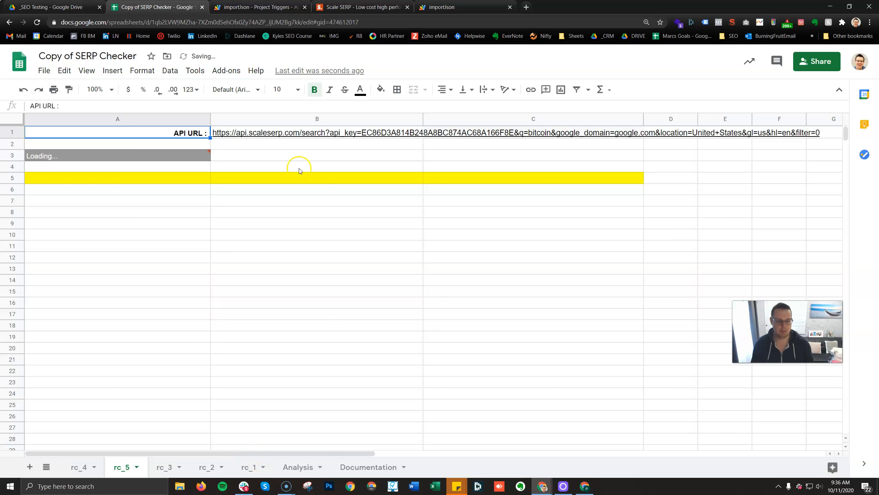
# - Inspect the importjson formula in A3 of the rc_5 sheet and the note attached to the cell
pyautogui.click(192, 157)
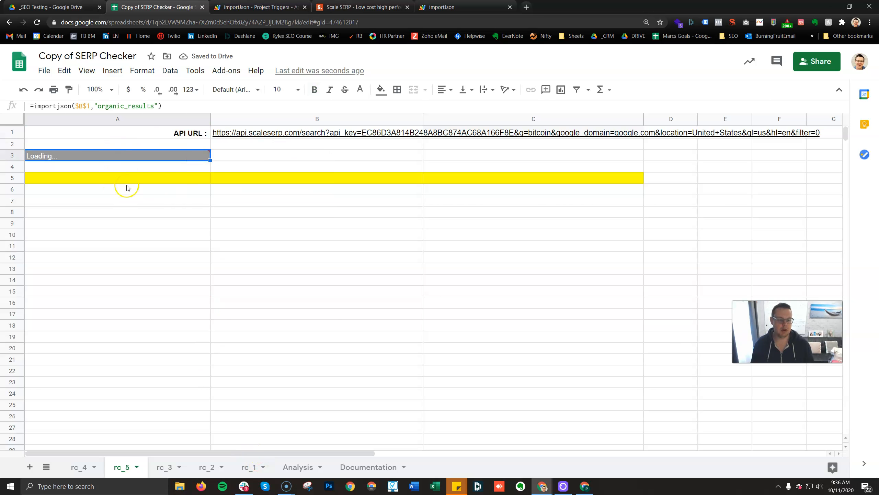
pyautogui.click(131, 140)
pyautogui.click(108, 161)
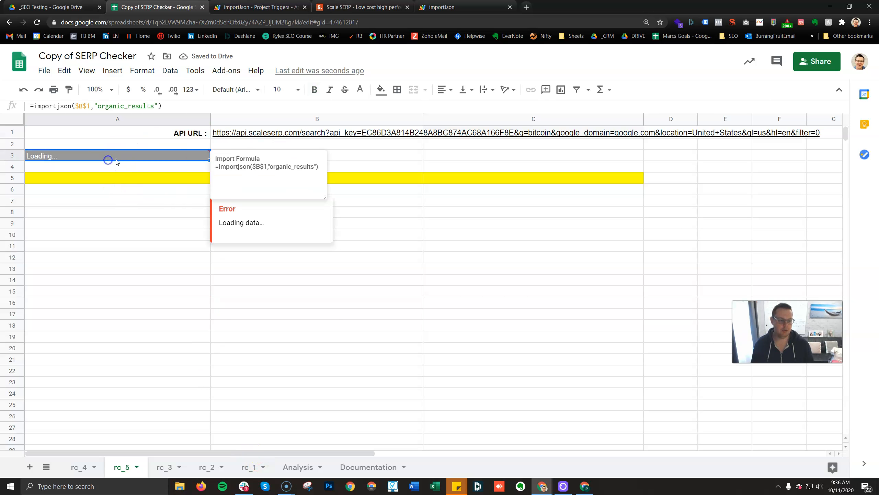
pyautogui.click(180, 144)
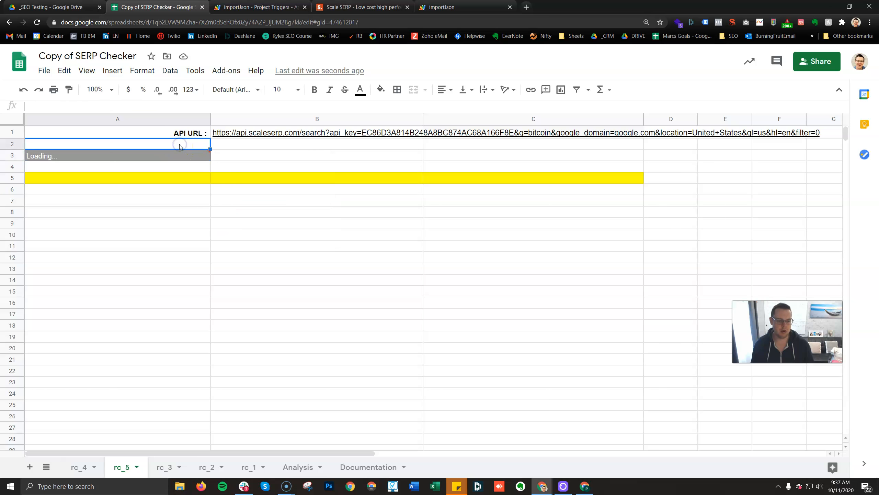
pyautogui.moveTo(184, 156)
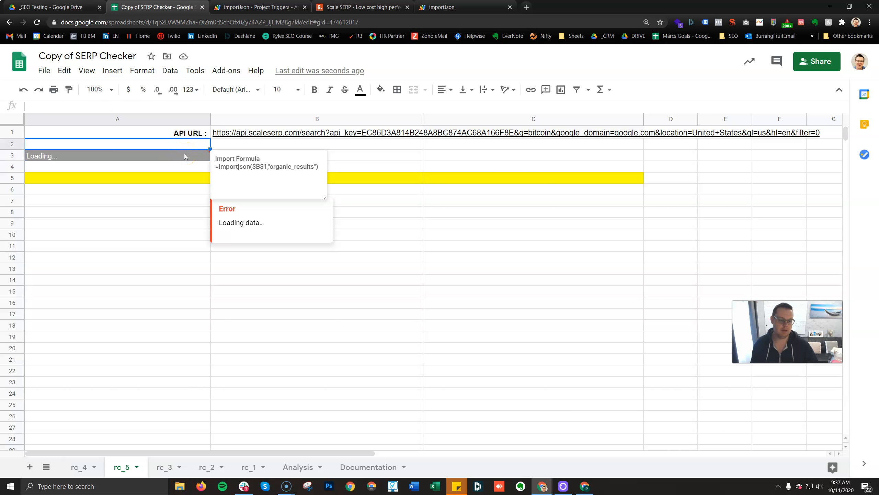
pyautogui.click(160, 212)
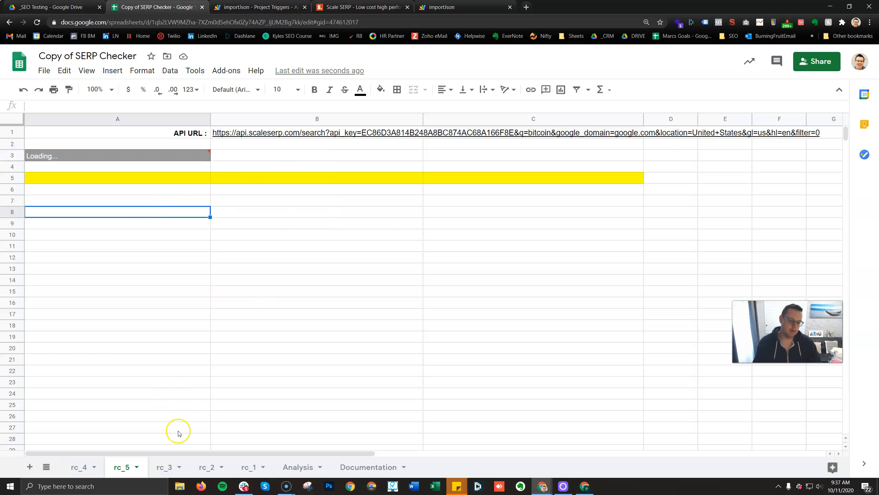
# - Move the rc_5 sheet ahead of rc_4 and review the check number 5 positions in H3:H10 of the Analysis sheet
pyautogui.moveTo(118, 466); pyautogui.dragTo(63, 462)
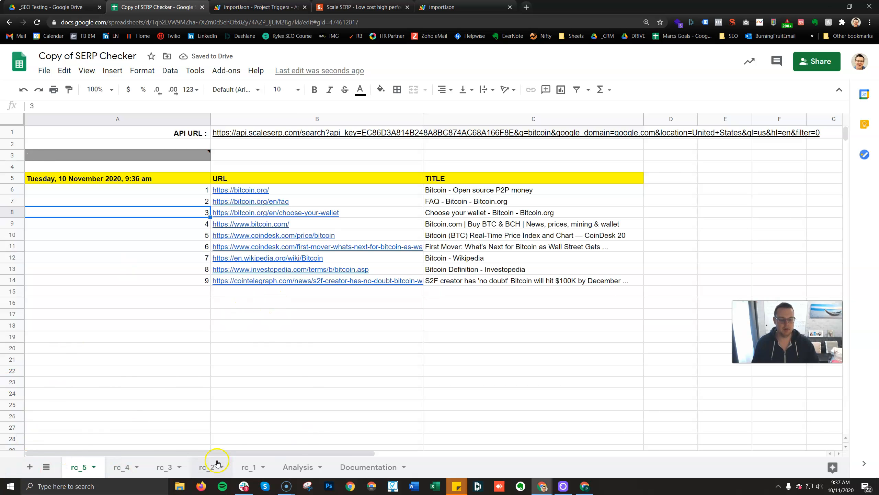
pyautogui.click(291, 471)
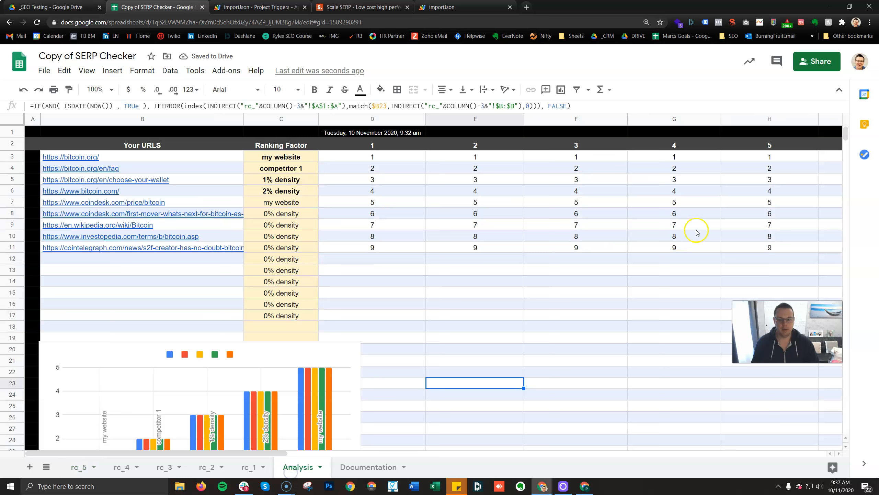
pyautogui.moveTo(791, 156); pyautogui.dragTo(786, 236)
pyautogui.click(667, 294)
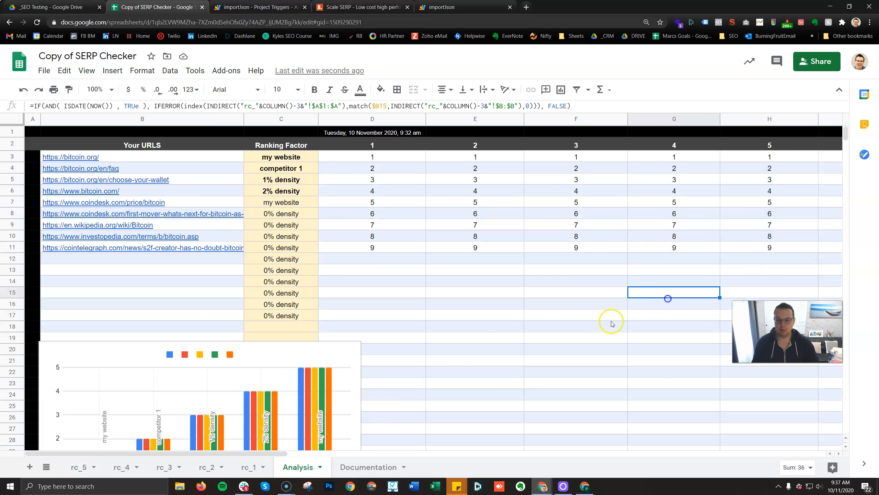
# - Look at the rc_5 sheet, skim the Documentation sheet's numbered instruction sections, and return to the Analysis sheet
pyautogui.click(81, 466)
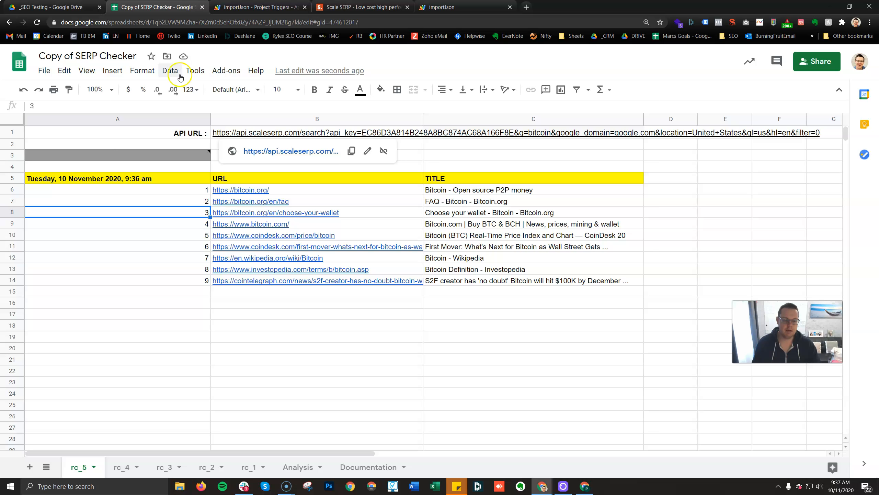
pyautogui.click(361, 467)
pyautogui.click(288, 280)
pyautogui.scroll(-3, 289, 281)
pyautogui.scroll(6, 288, 284)
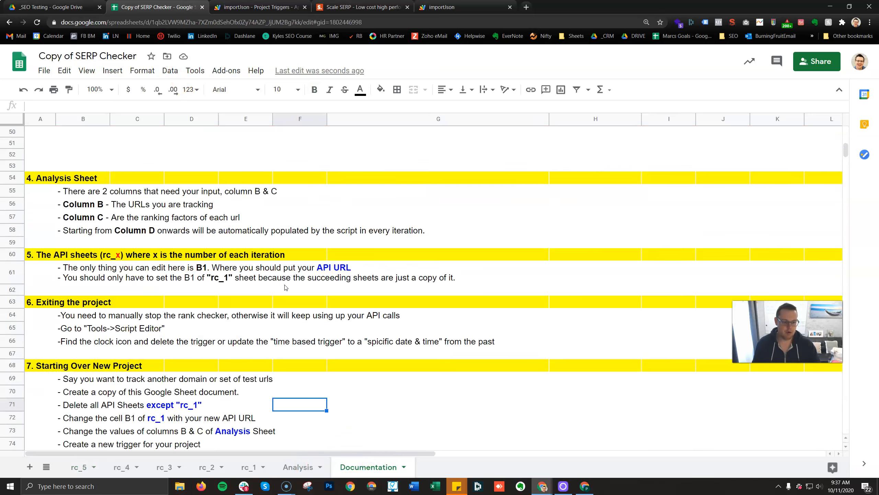
pyautogui.scroll(15, 285, 287)
pyautogui.scroll(-6, 249, 331)
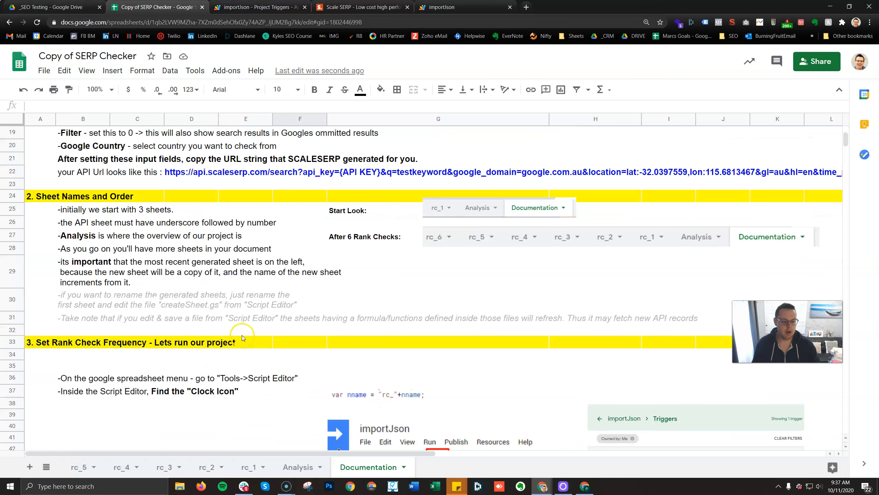
pyautogui.click(294, 466)
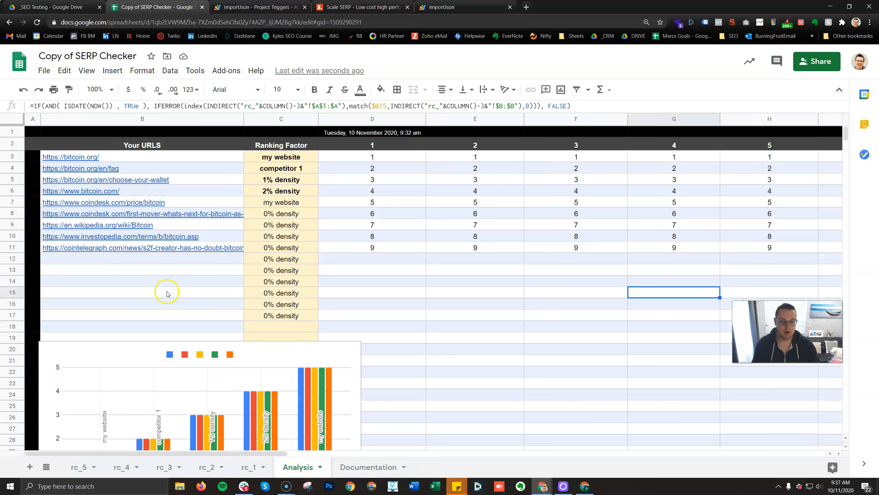